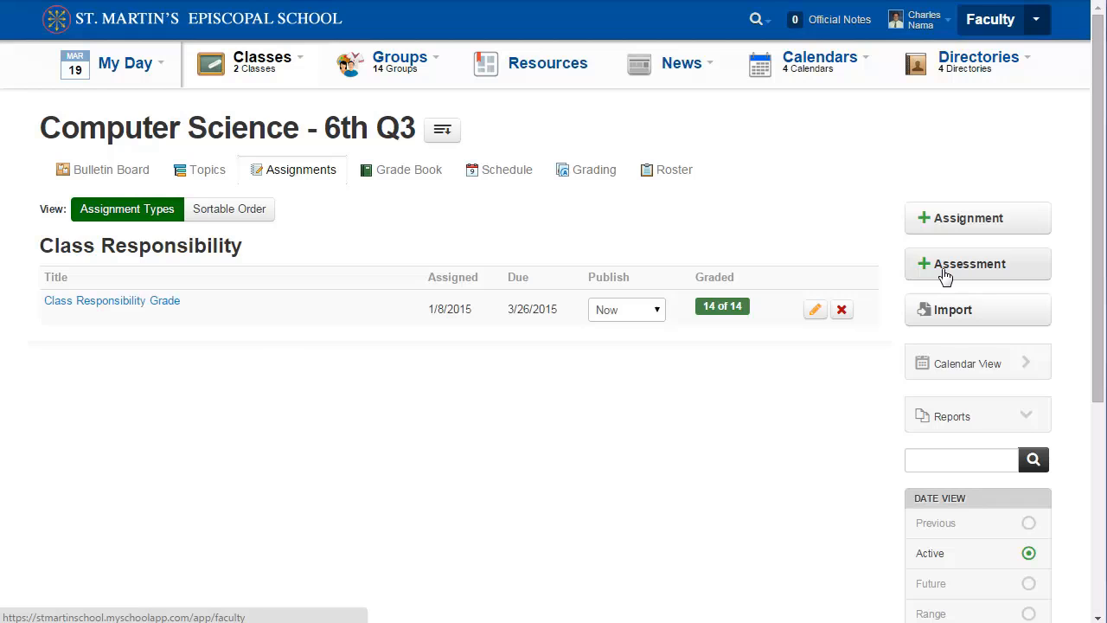
# Step: Start a new assessment named "Practice Test" with 100 maximum points, assigned per question
pyautogui.click(986, 269)
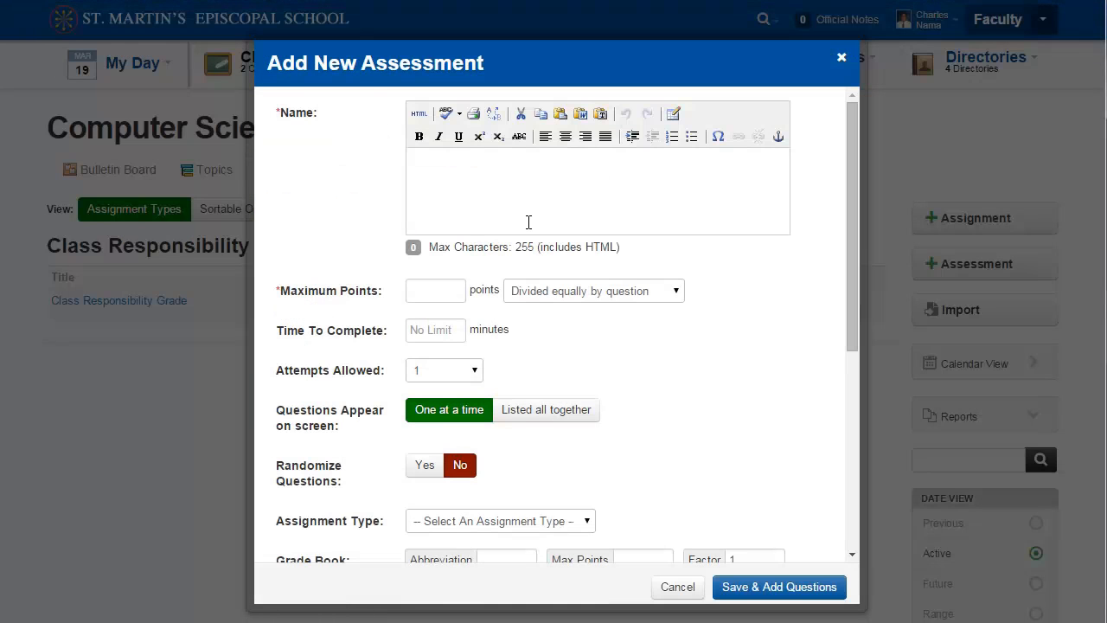
pyautogui.write('Practice Test')
pyautogui.click(449, 298)
pyautogui.write('100')
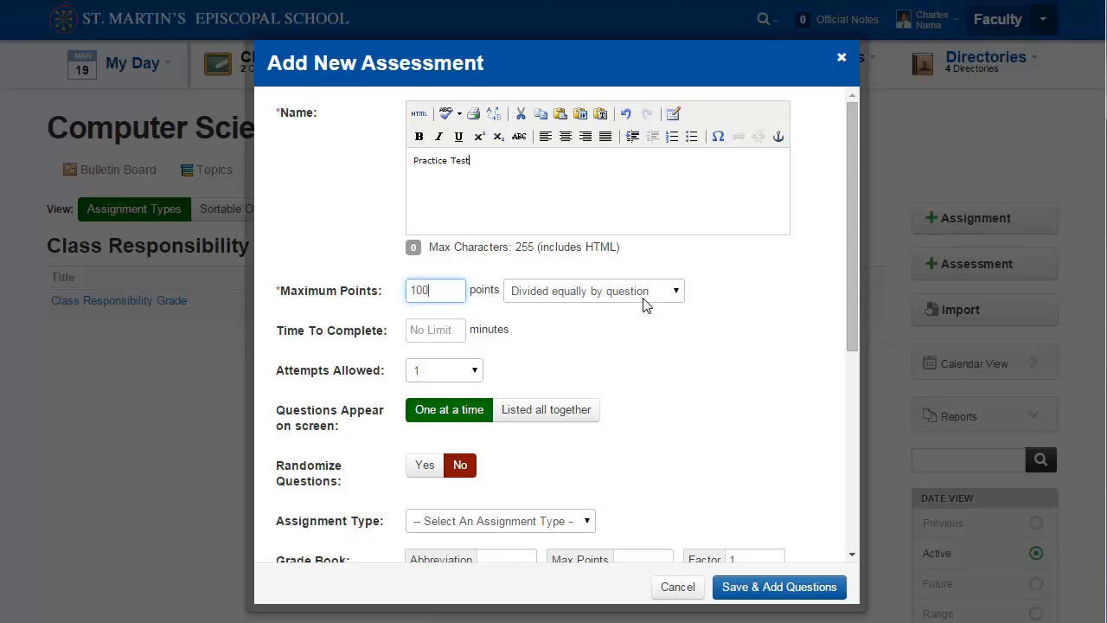
pyautogui.click(666, 291)
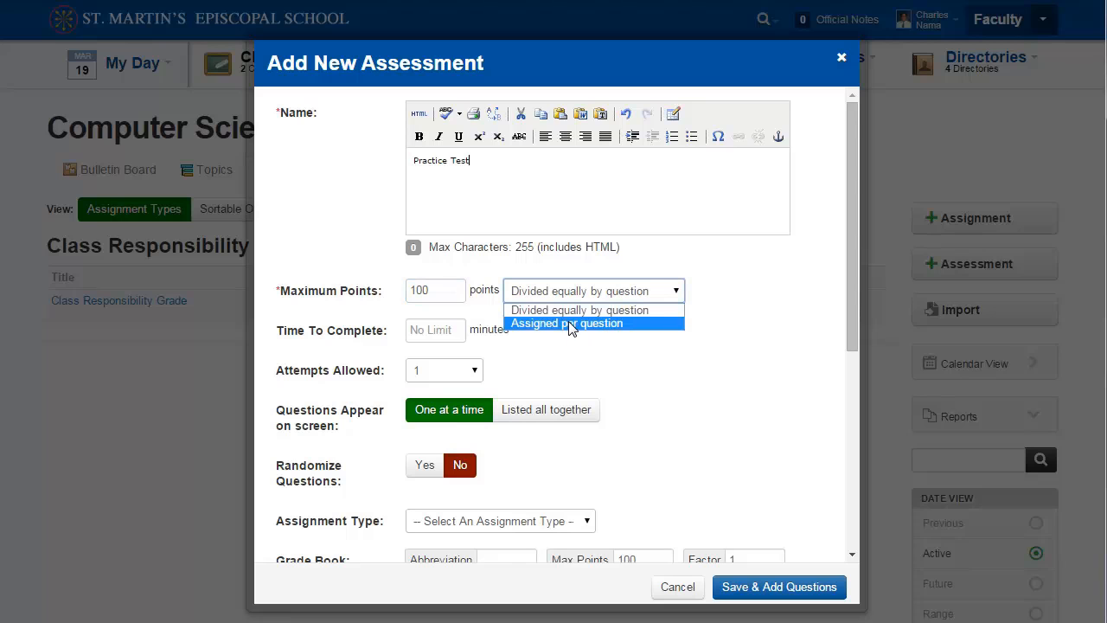
pyautogui.click(580, 319)
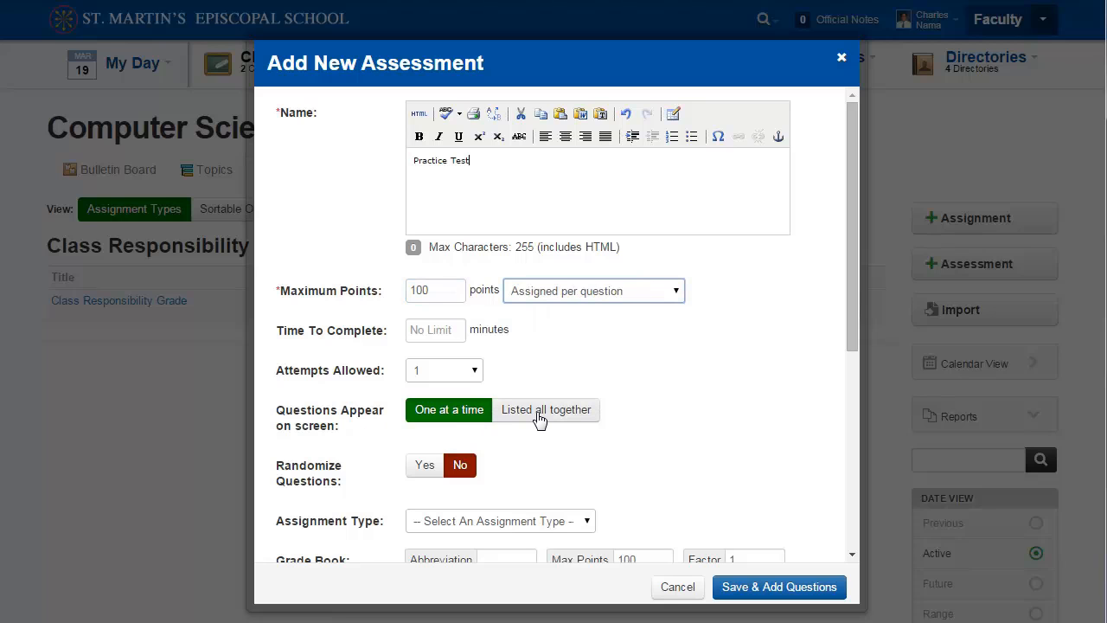
# Step: Set the assignment type to Benchmark Test (GB) and the grade book abbreviation to "Prac"
pyautogui.scroll(-1, 723, 438)
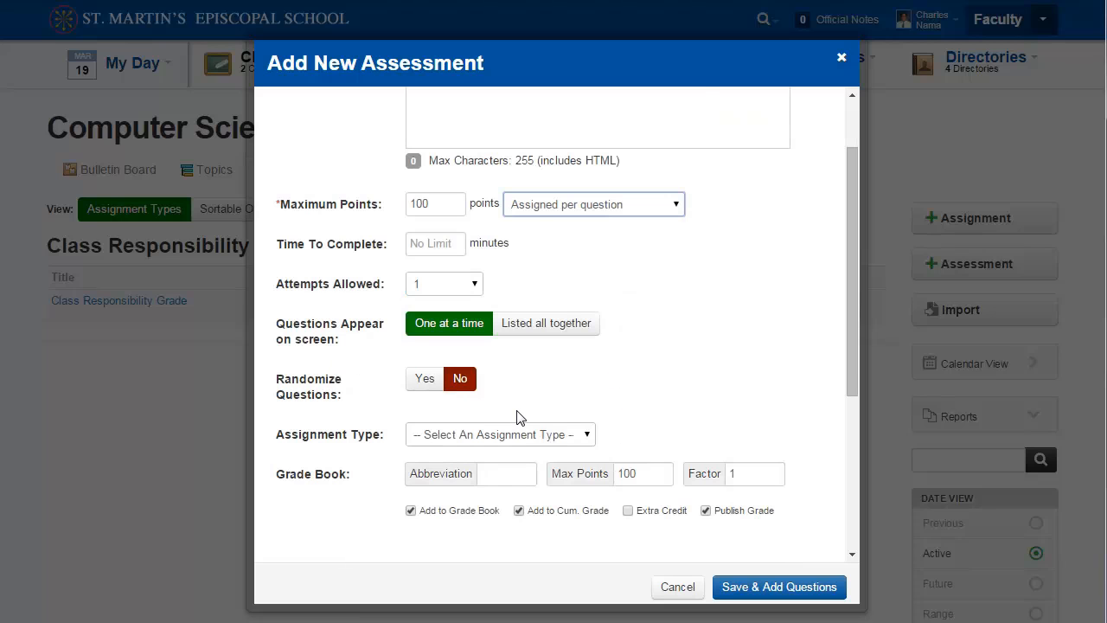
pyautogui.click(475, 439)
pyautogui.click(468, 480)
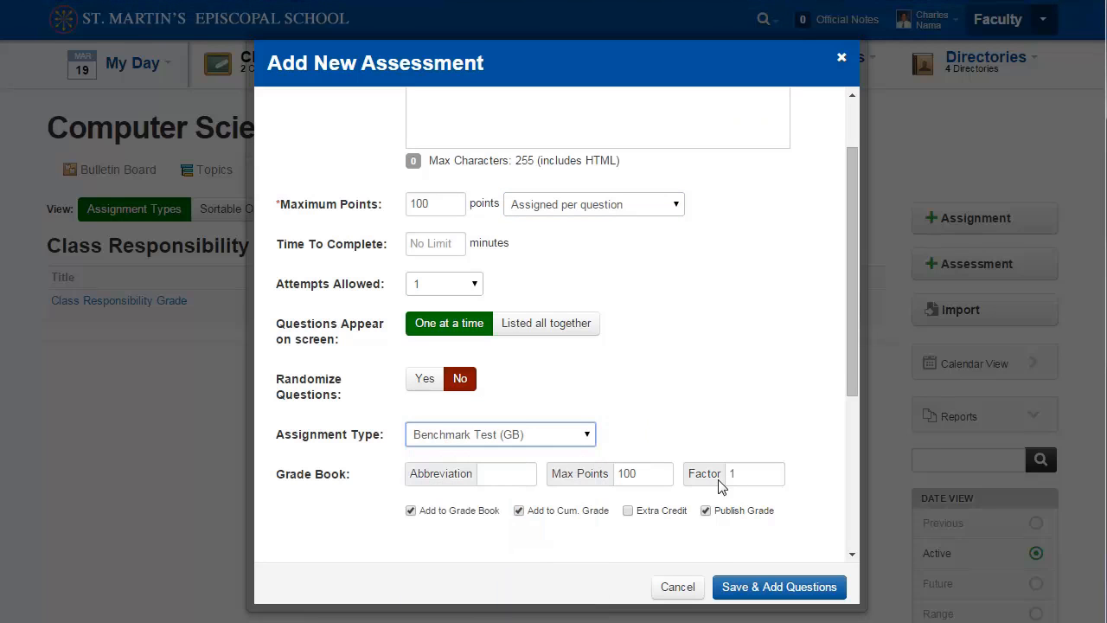
pyautogui.click(506, 477)
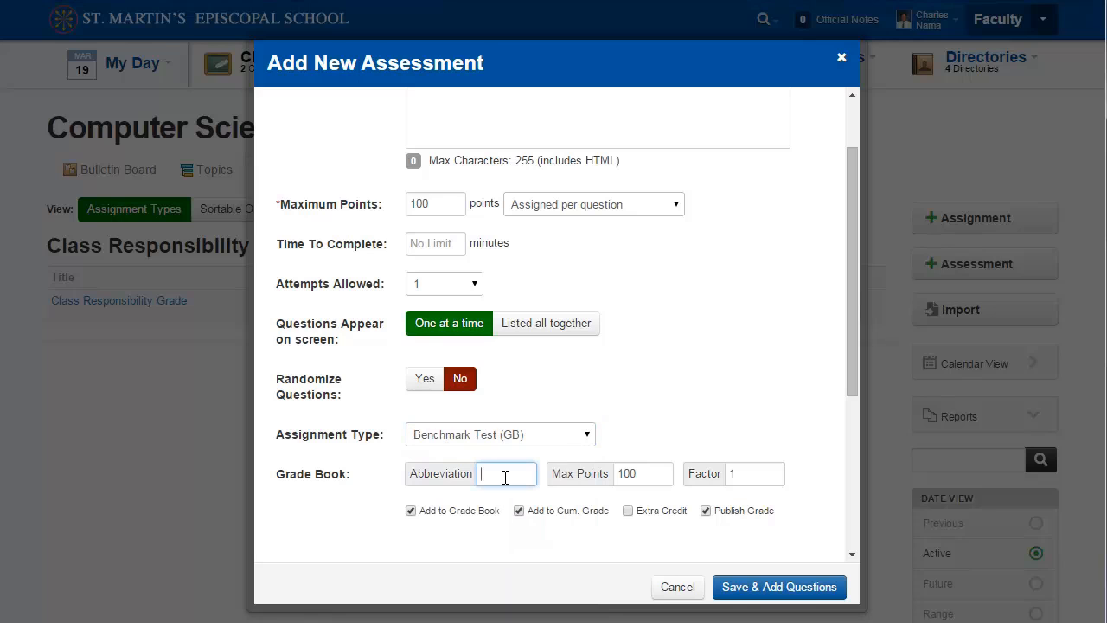
pyautogui.write('Prac')
pyautogui.press('Tab')
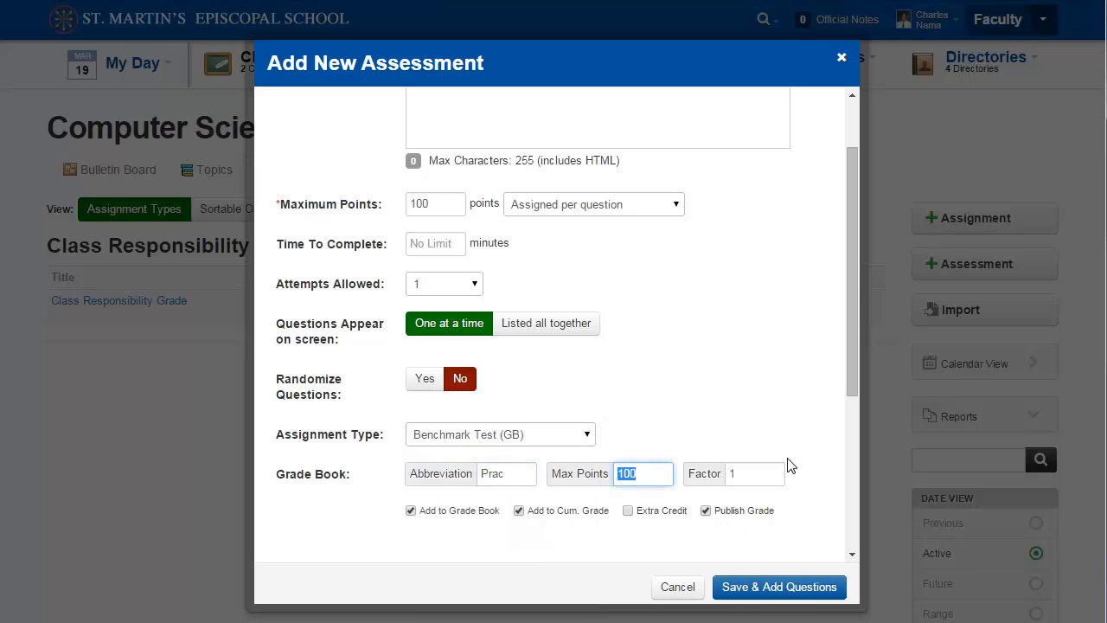
# Step: Limit the assessment to the Computer Science - 6th Q3 section by deselecting the 6th Q4, 7th and 8th sections
pyautogui.scroll(-3, 823, 436)
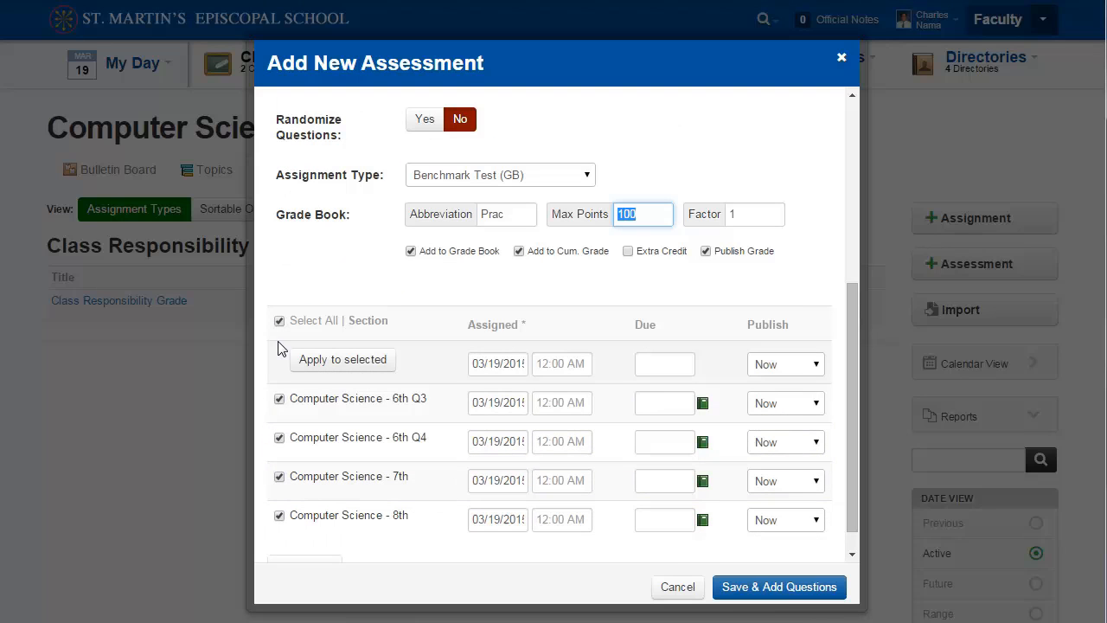
pyautogui.click(279, 477)
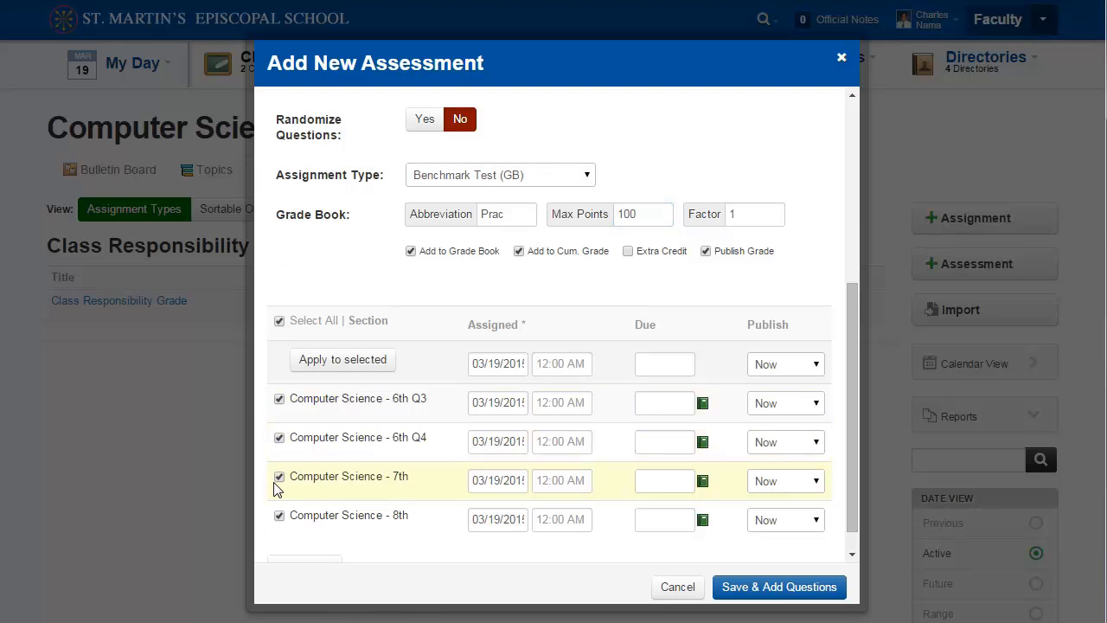
pyautogui.click(280, 438)
pyautogui.click(280, 515)
# Step: Set the 6th Q3 section's assigned time to 10:30 AM with publishing on the Assigned Date, and save to continue to the questions
pyautogui.click(561, 403)
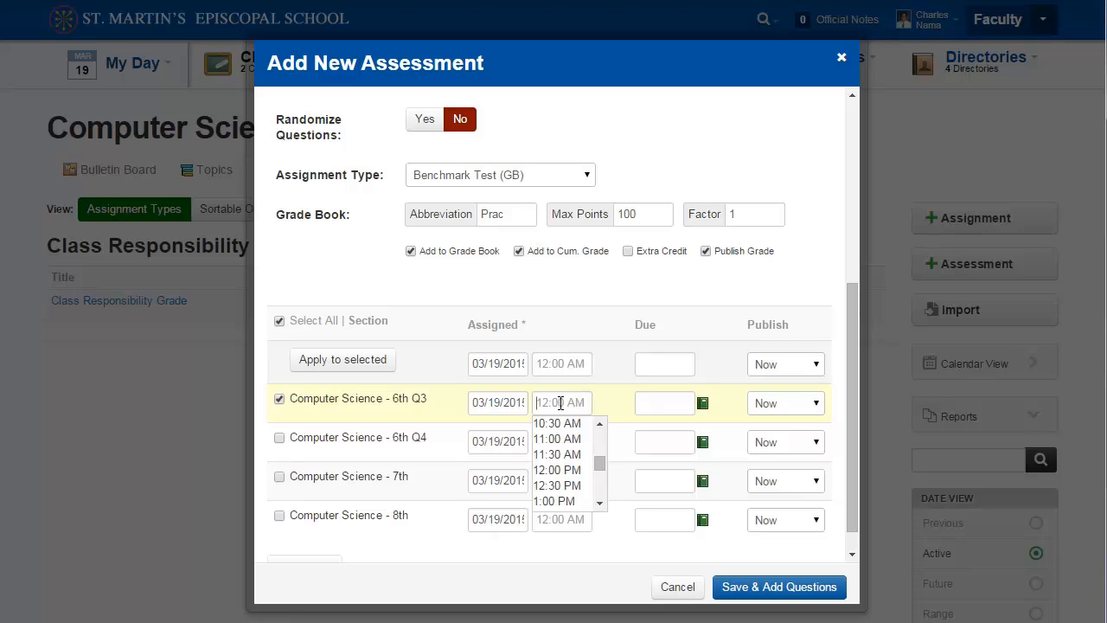
pyautogui.click(559, 424)
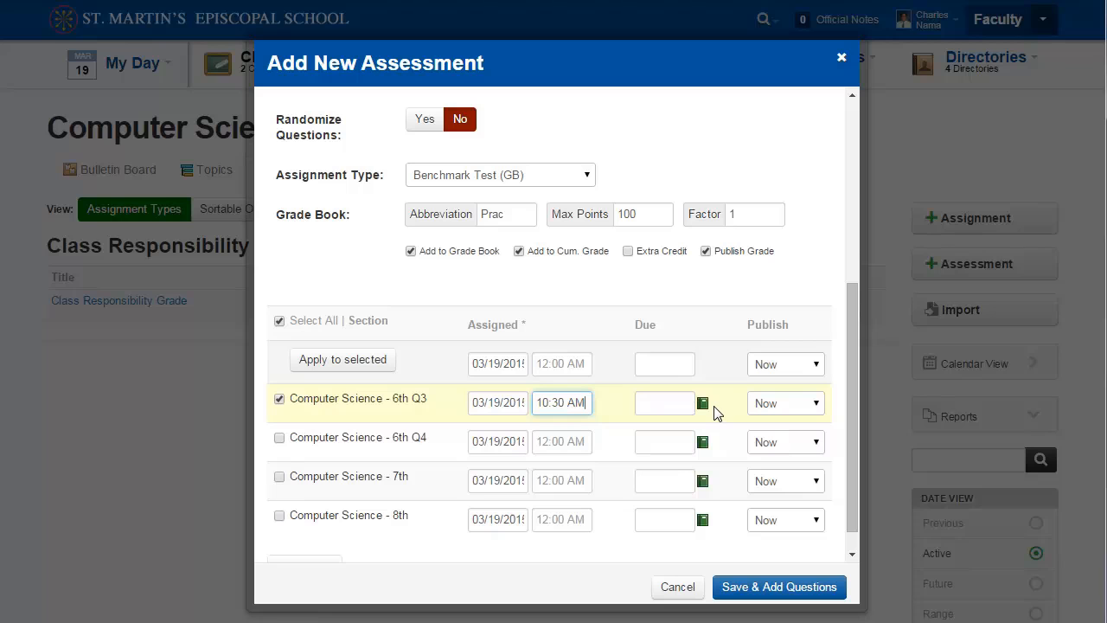
pyautogui.click(788, 405)
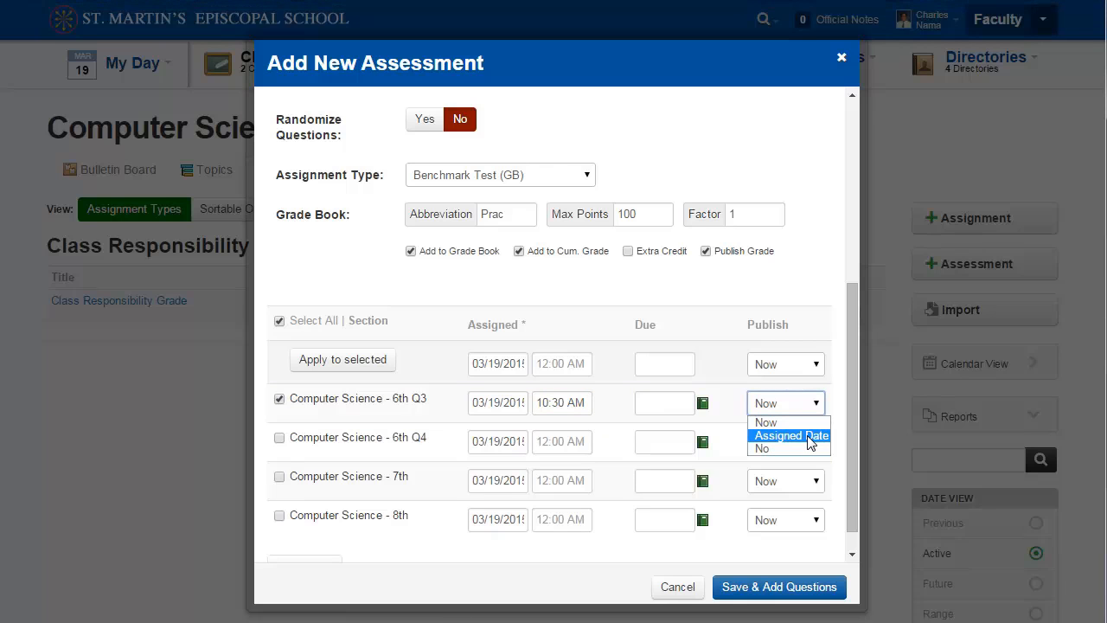
pyautogui.click(811, 438)
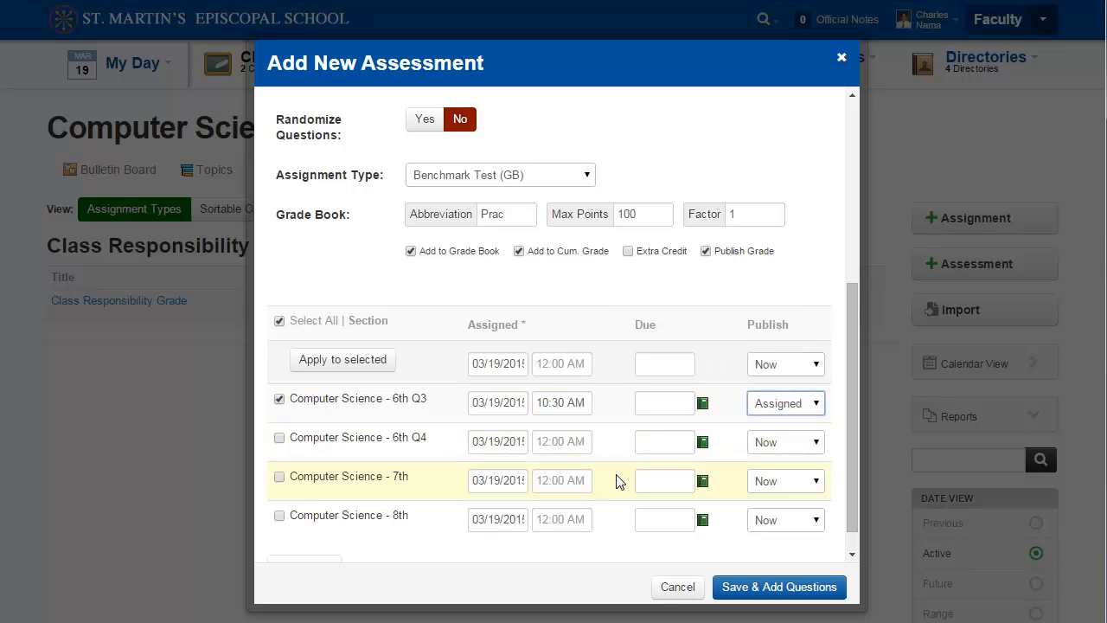
pyautogui.click(832, 571)
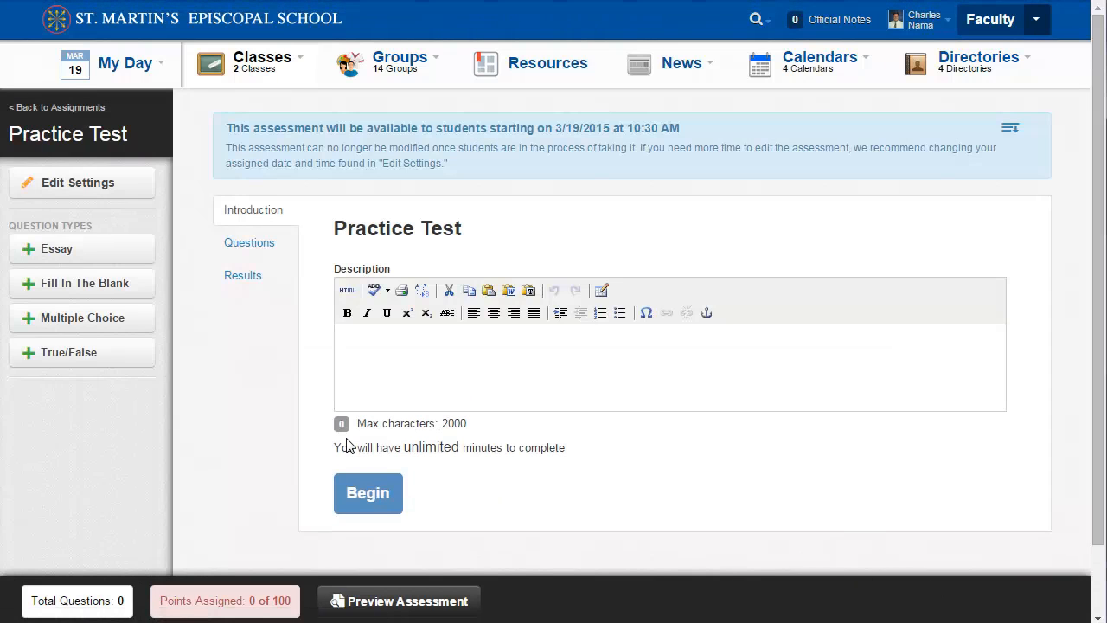
# Step: Enter "Please take your time on this test." as the assessment's introduction description
pyautogui.click(456, 381)
pyautogui.write('Please tadk')
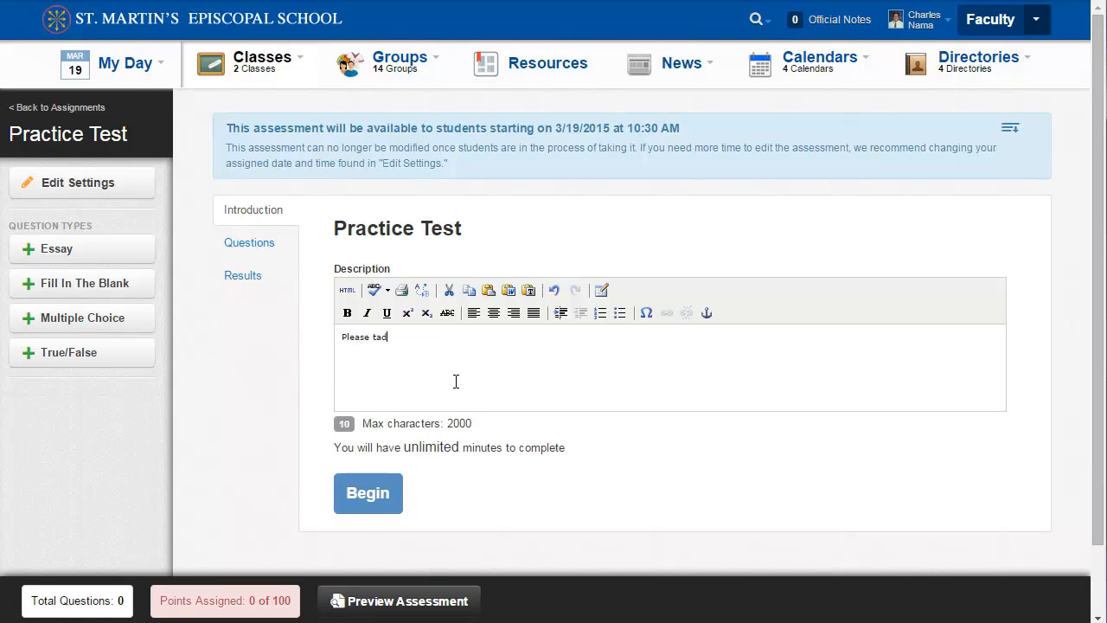
pyautogui.press('BackSpace')
pyautogui.press('BackSpace')
pyautogui.write('ke you t')
pyautogui.press('BackSpace')
pyautogui.press('BackSpace')
pyautogui.press('BackSpace')
pyautogui.write('ur time on this test.')
# Step: Add a multiple choice question to the assessment and set it to 20 points
pyautogui.click(238, 247)
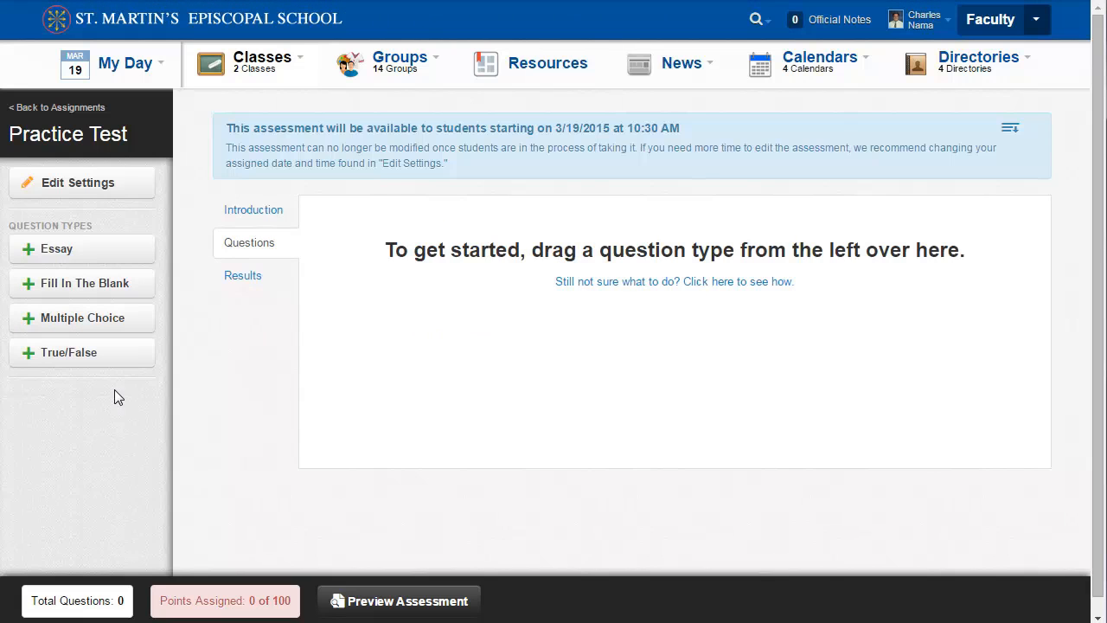
pyautogui.moveTo(57, 322); pyautogui.dragTo(619, 341)
pyautogui.click(843, 253)
pyautogui.press('BackSpace')
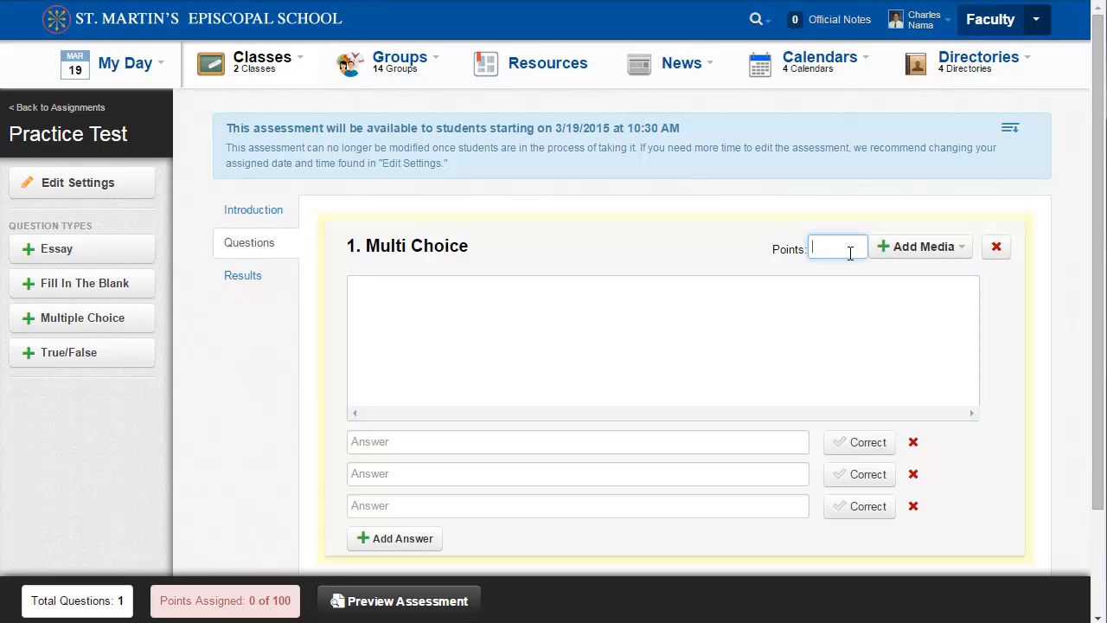
pyautogui.write('20')
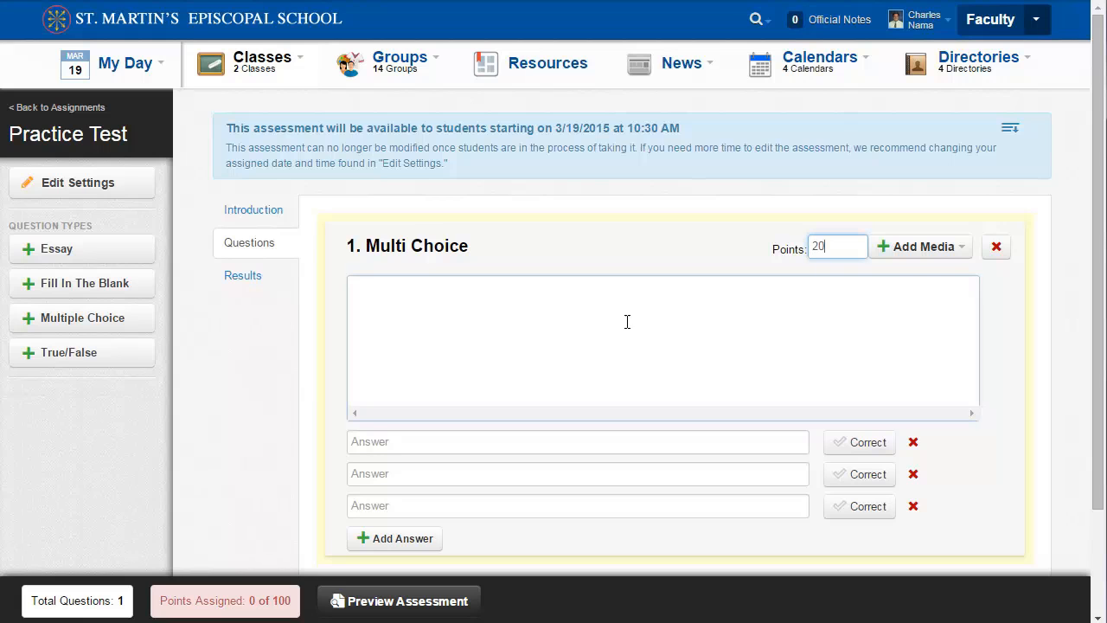
pyautogui.click(929, 248)
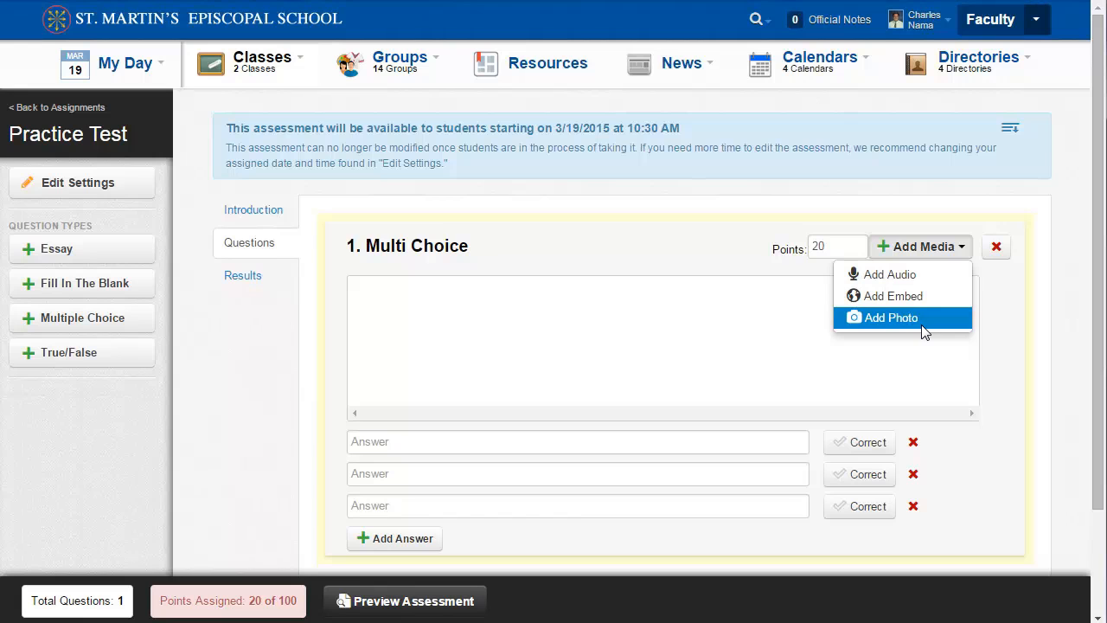
# Step: Enter "Your teacher's name is?" as the multiple choice question and fill its three answers with different teachers' names
pyautogui.click(456, 314)
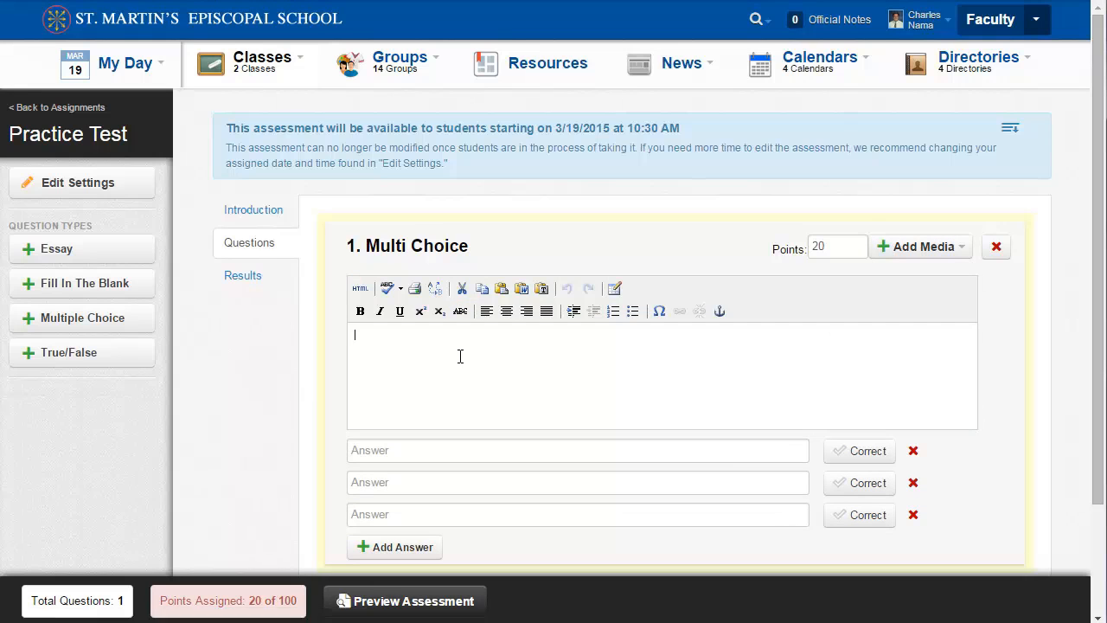
pyautogui.write("Your teacher's name is?")
pyautogui.click(464, 452)
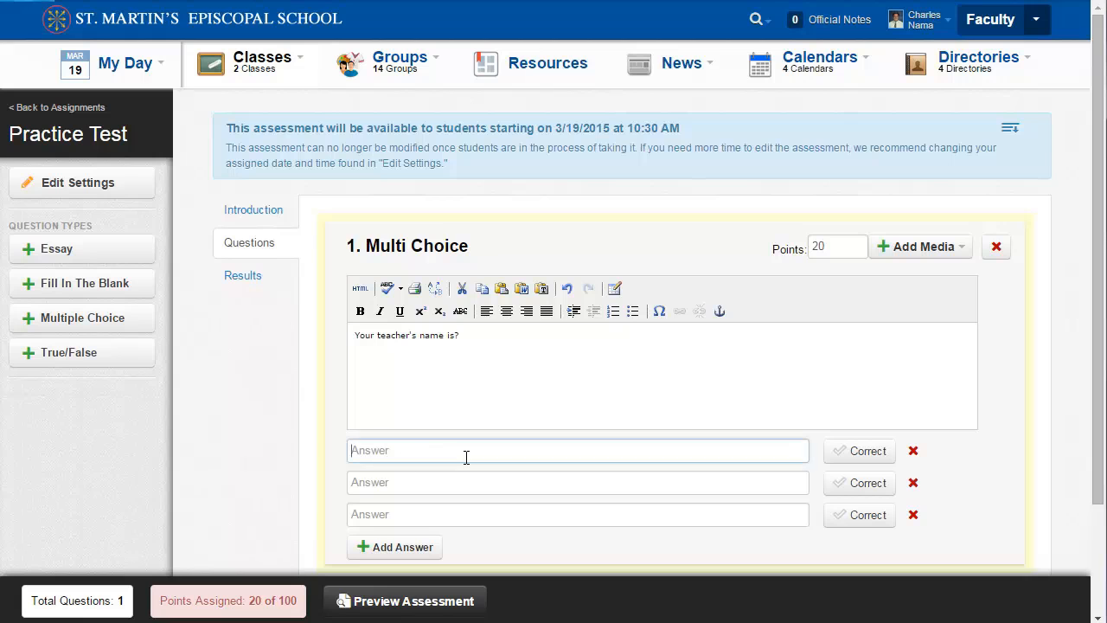
pyautogui.write('Mr. Nama')
pyautogui.press('Tab')
pyautogui.write('Mr. Conrad')
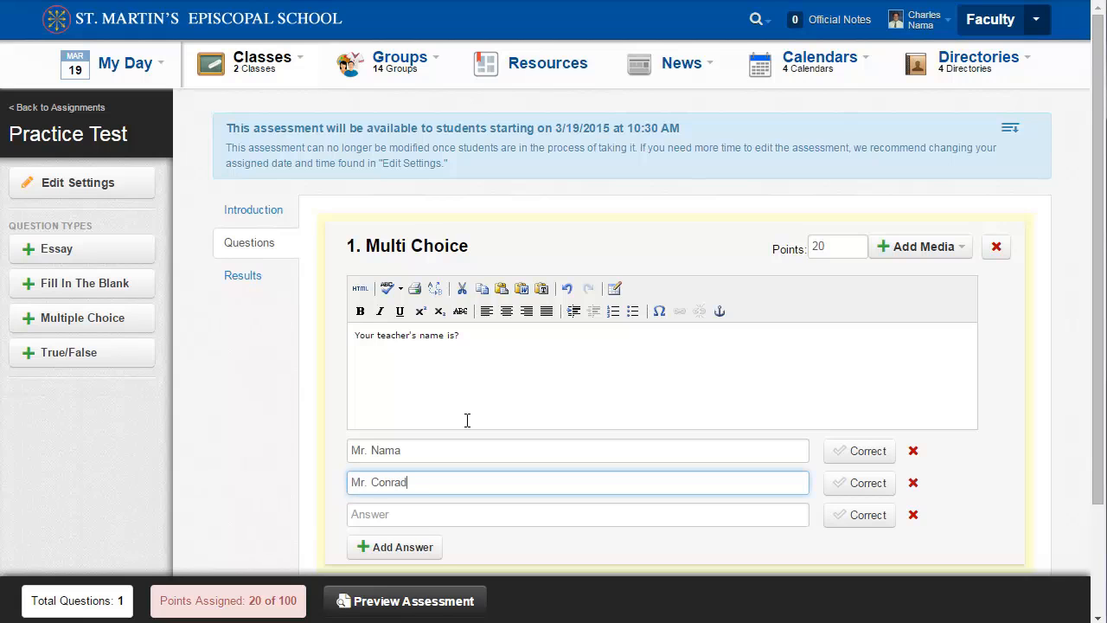
pyautogui.press('Tab')
pyautogui.write('Mr. S')
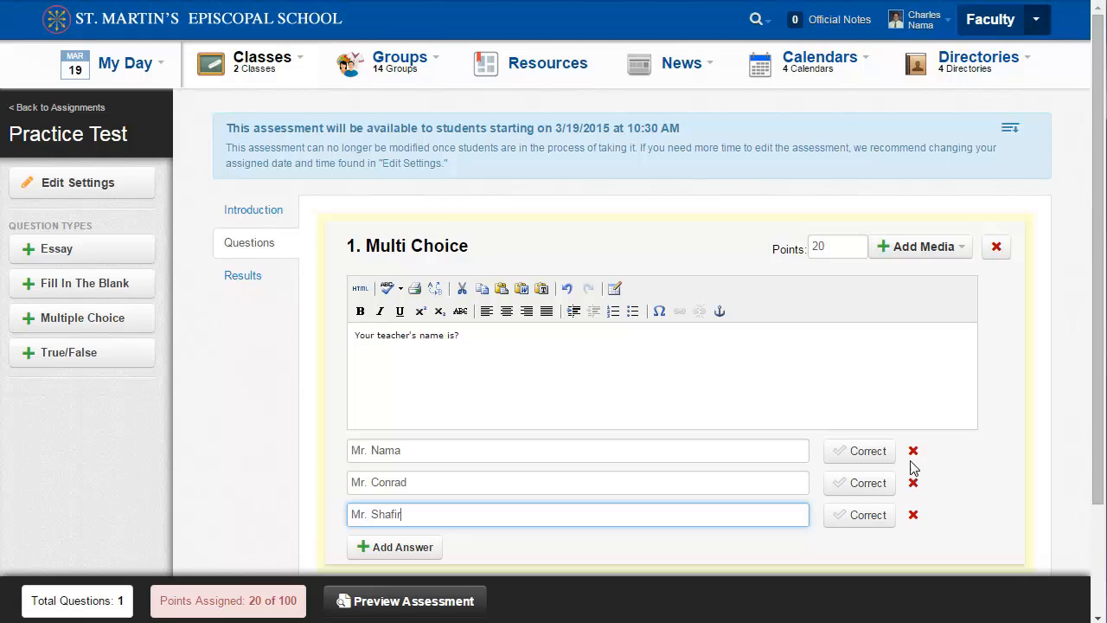
# Step: Mark the first answer as correct and add a fourth answer with another teacher's name
pyautogui.scroll(-2, 1007, 487)
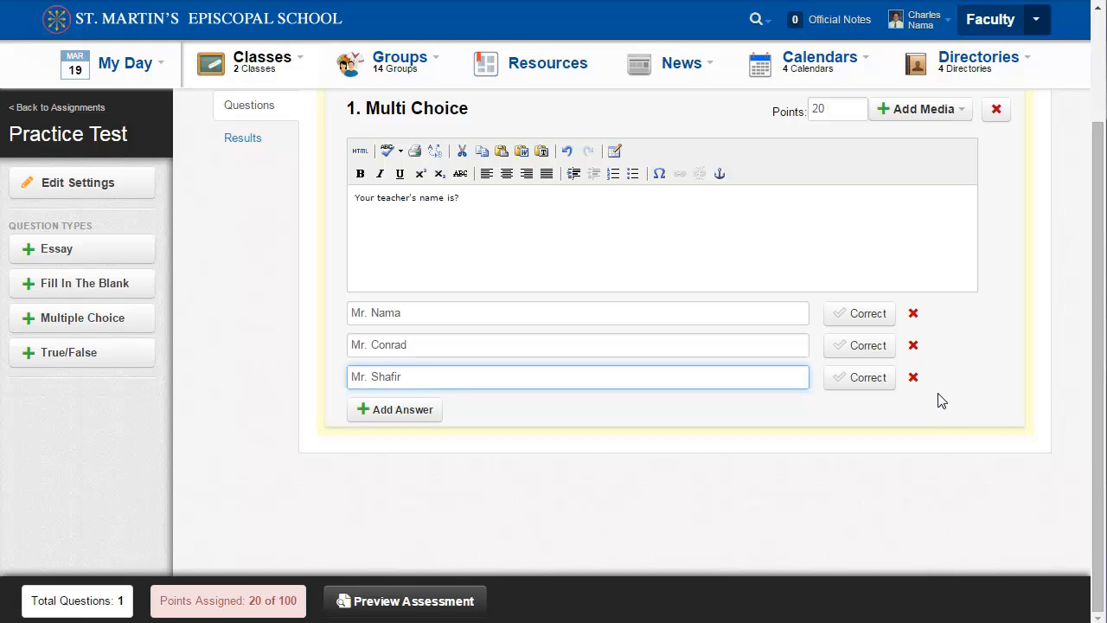
pyautogui.click(850, 321)
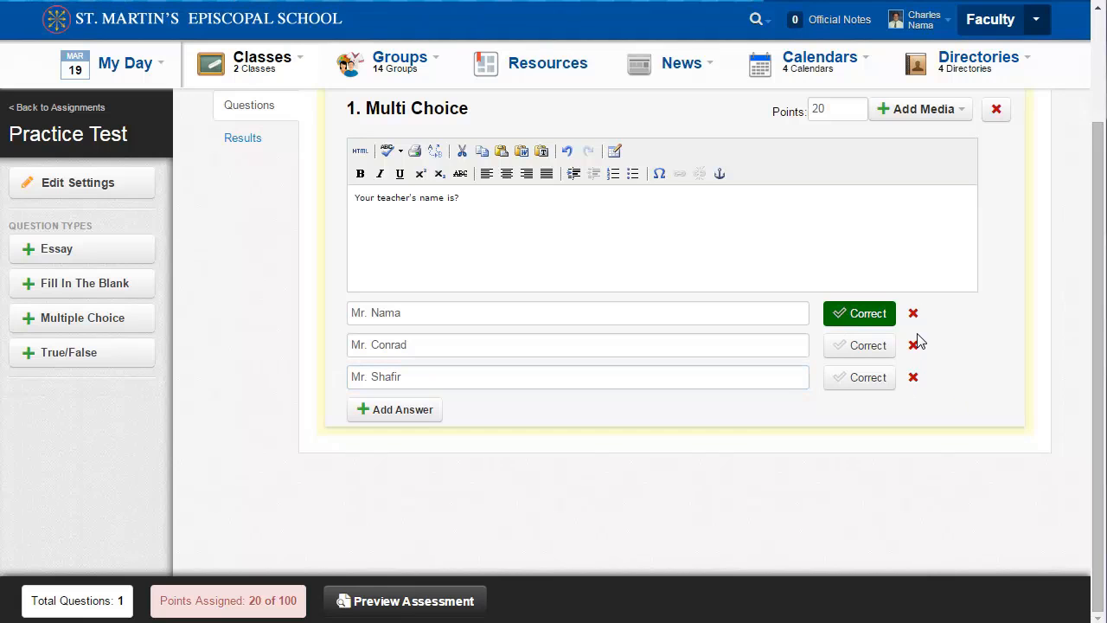
pyautogui.click(389, 411)
pyautogui.click(407, 405)
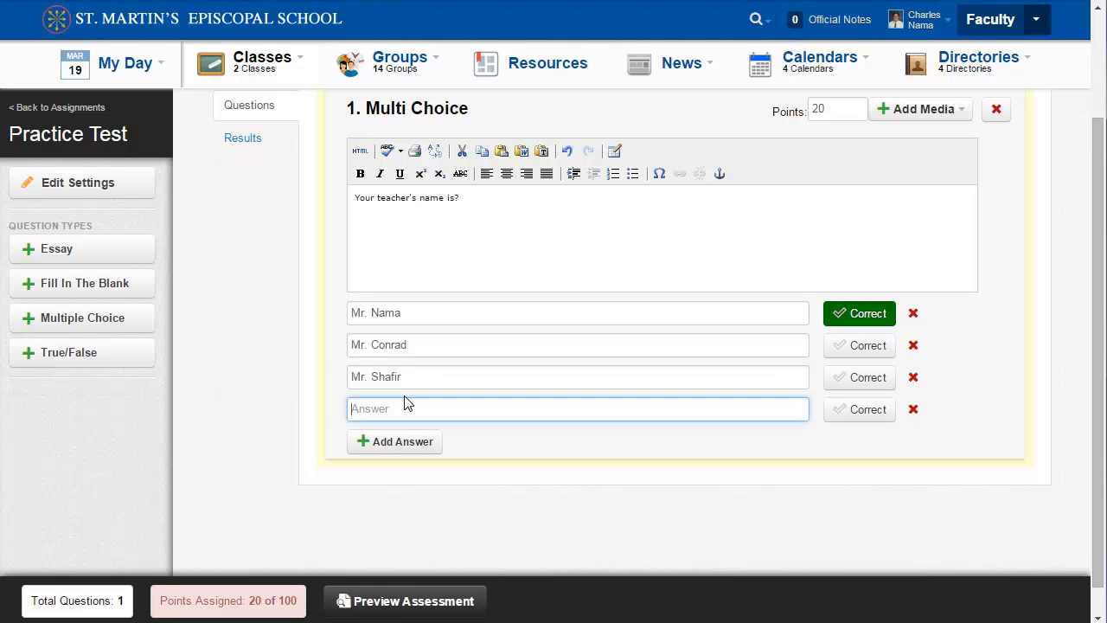
pyautogui.write('Mr. Collins')
pyautogui.click(557, 460)
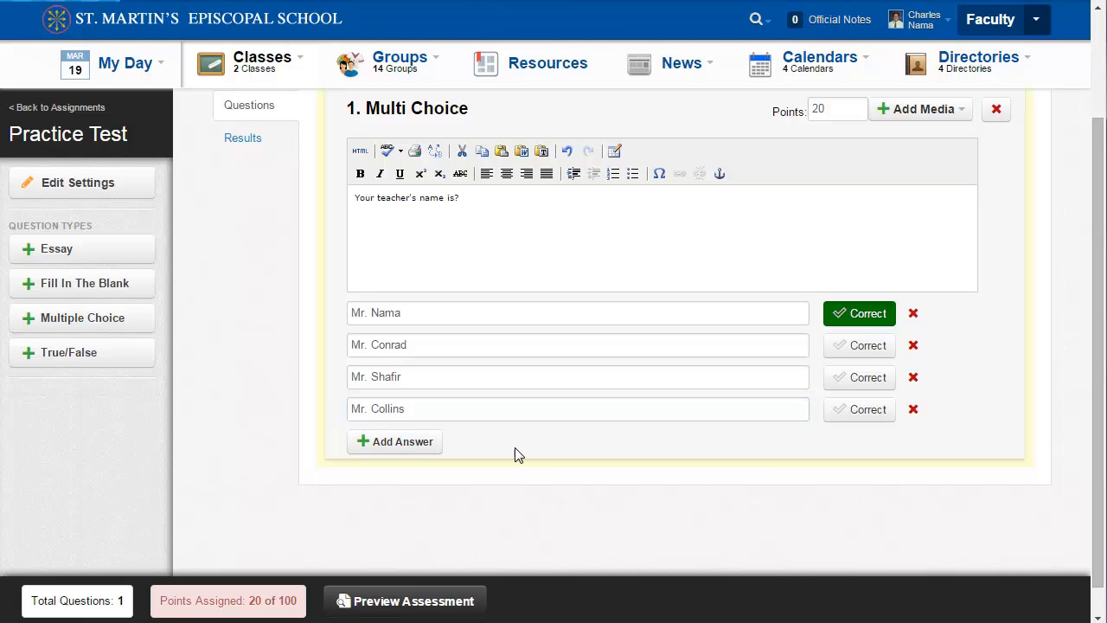
# Step: Add a 30-point fill-in-the-blank question reading "Your name is?" below the first question, with the student's first name as accepted answer
pyautogui.moveTo(39, 286); pyautogui.dragTo(476, 473)
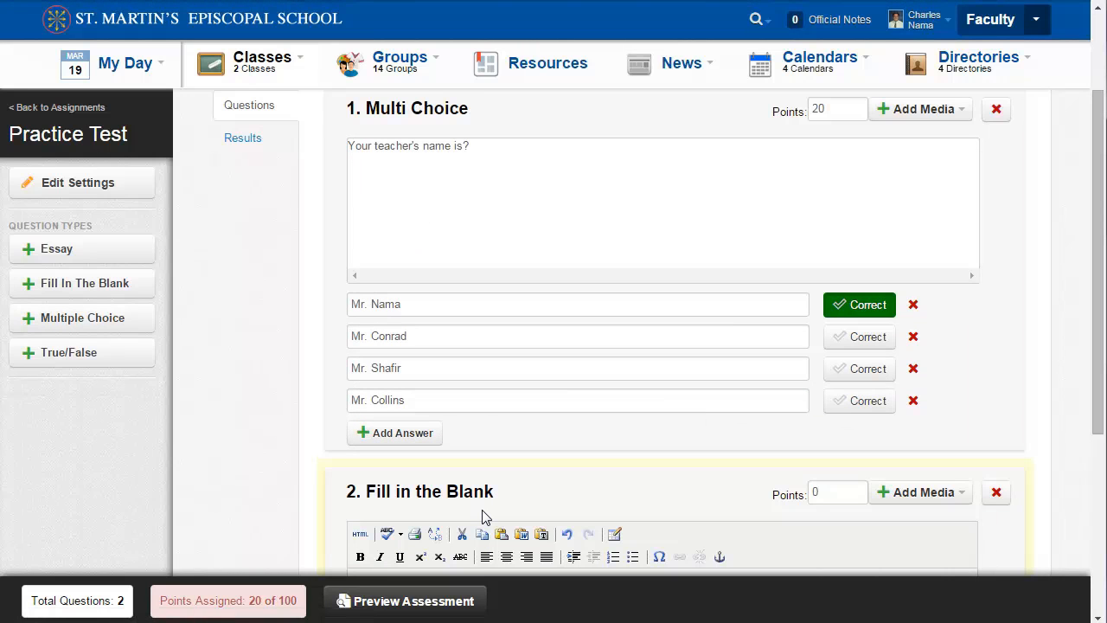
pyautogui.scroll(-4, 483, 516)
pyautogui.write('Your name is?')
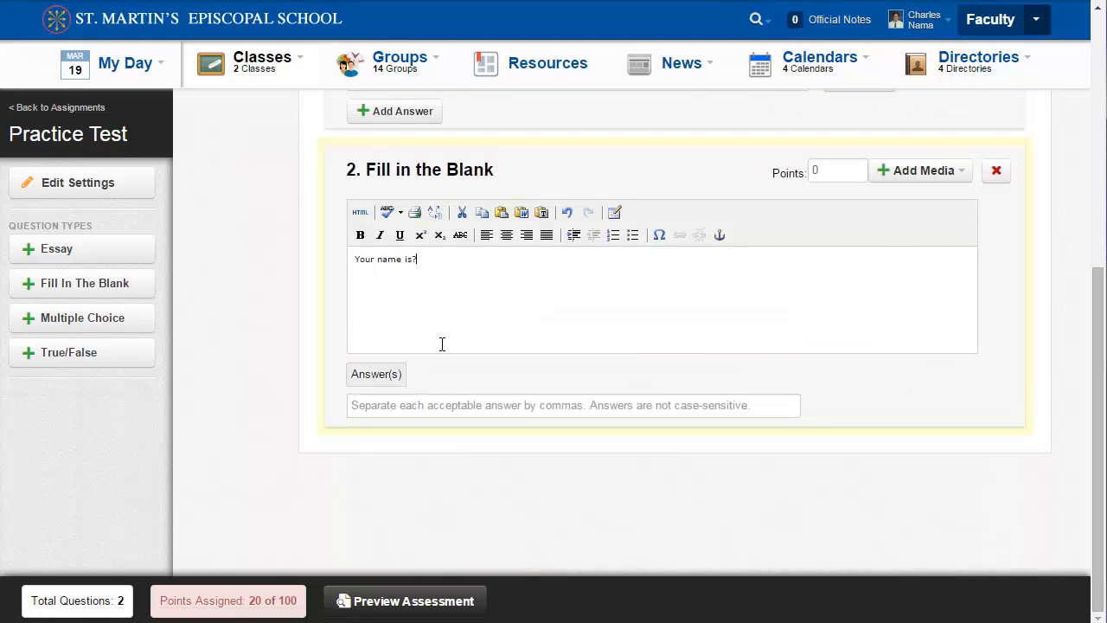
pyautogui.click(815, 172)
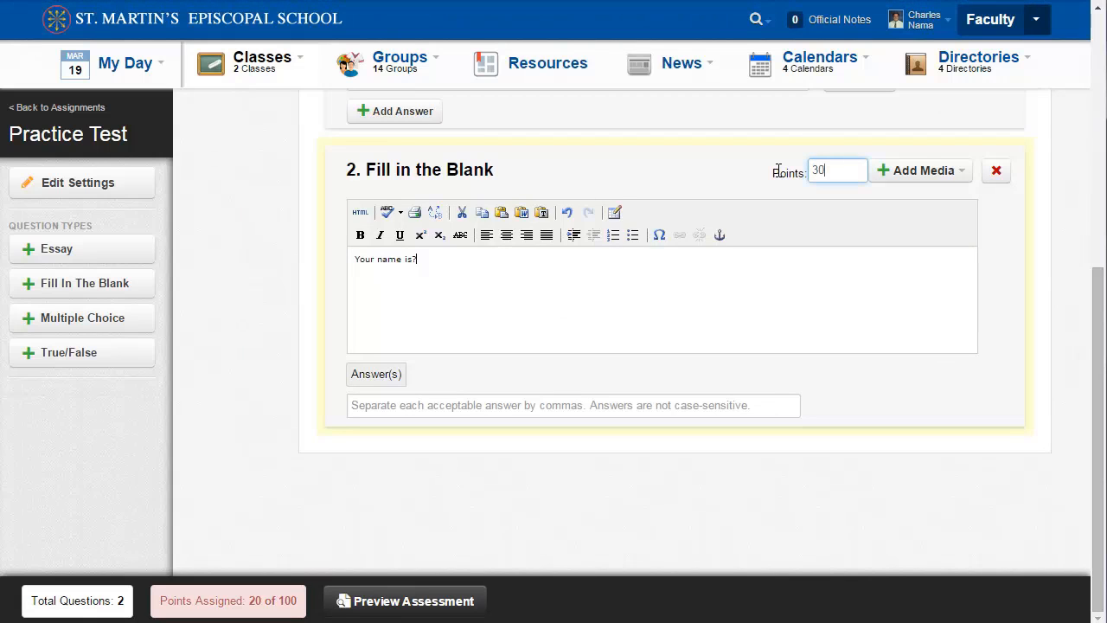
pyautogui.click(603, 406)
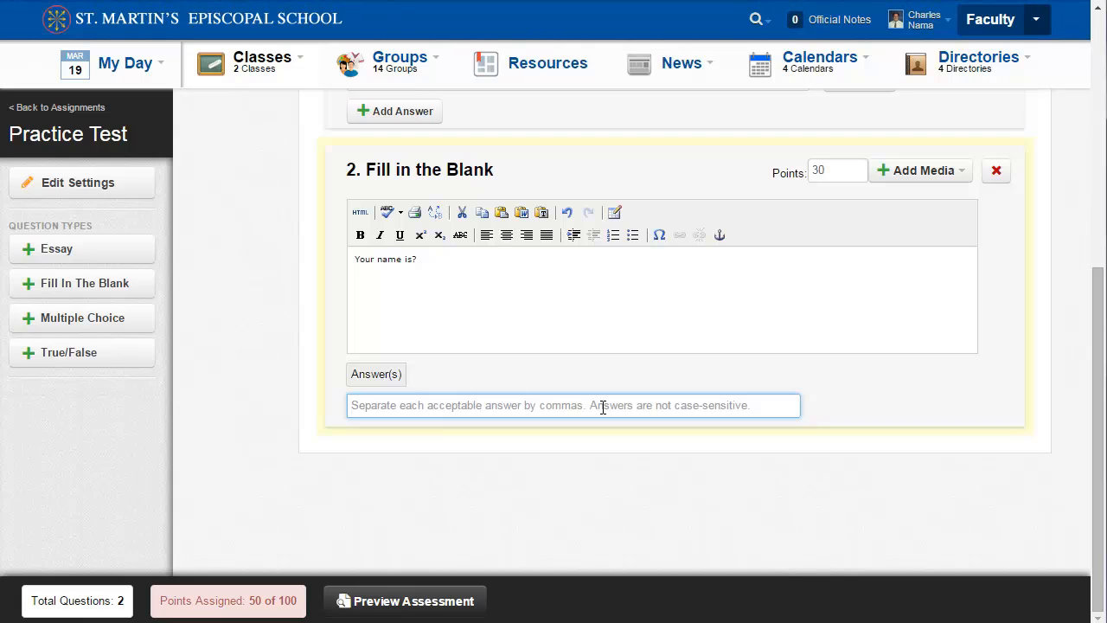
pyautogui.write('chris')
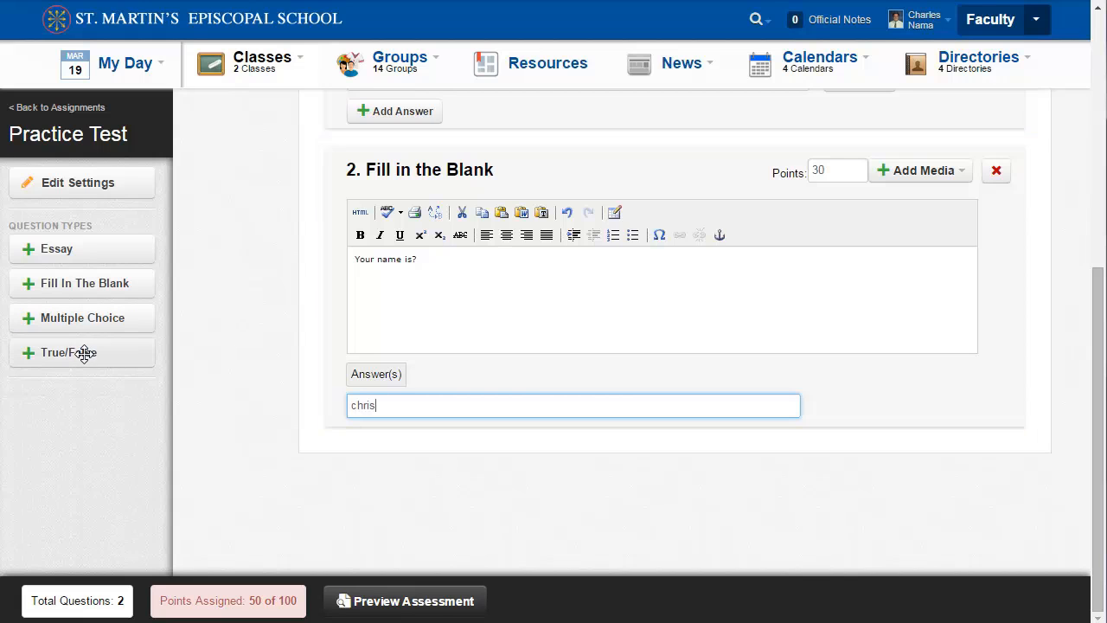
# Step: Add a true/false question stating that the teacher coaches baseball at St. Martin's, with False as the correct answer
pyautogui.moveTo(430, 417); pyautogui.dragTo(551, 470)
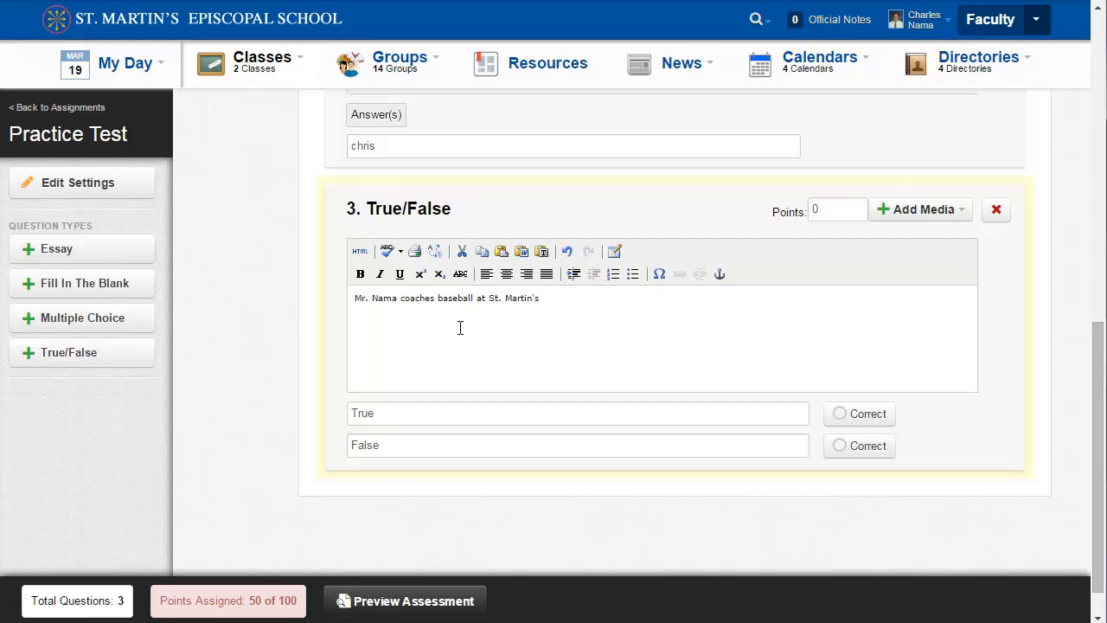
pyautogui.click(861, 446)
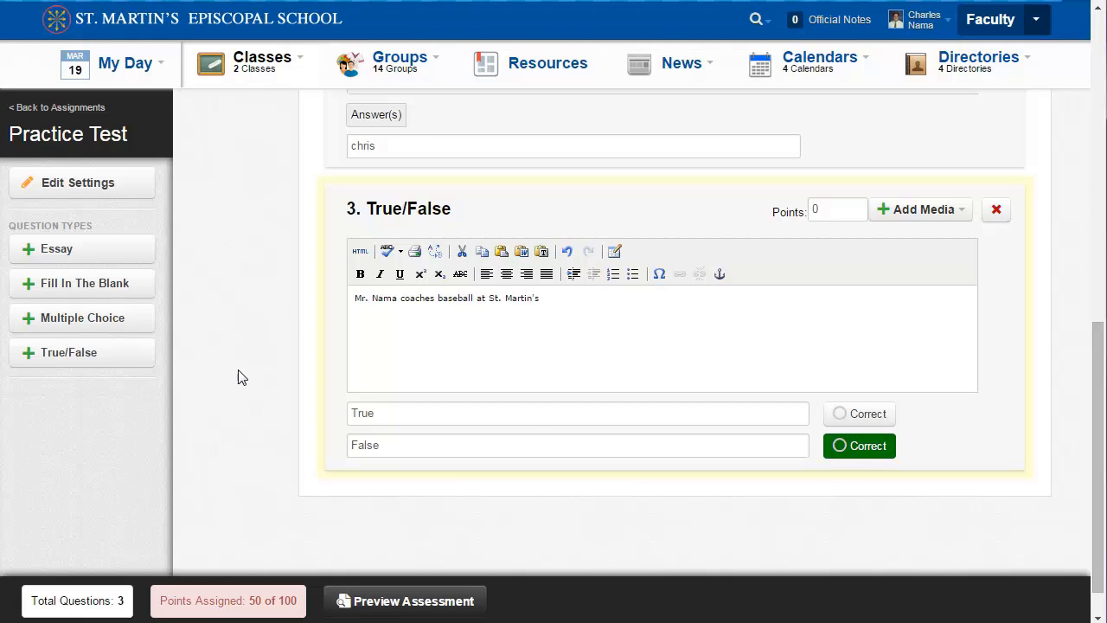
# Step: Add a 40-point essay question reading "What is your favoite class at SMES?" below the true/false question
pyautogui.moveTo(45, 244); pyautogui.dragTo(415, 511)
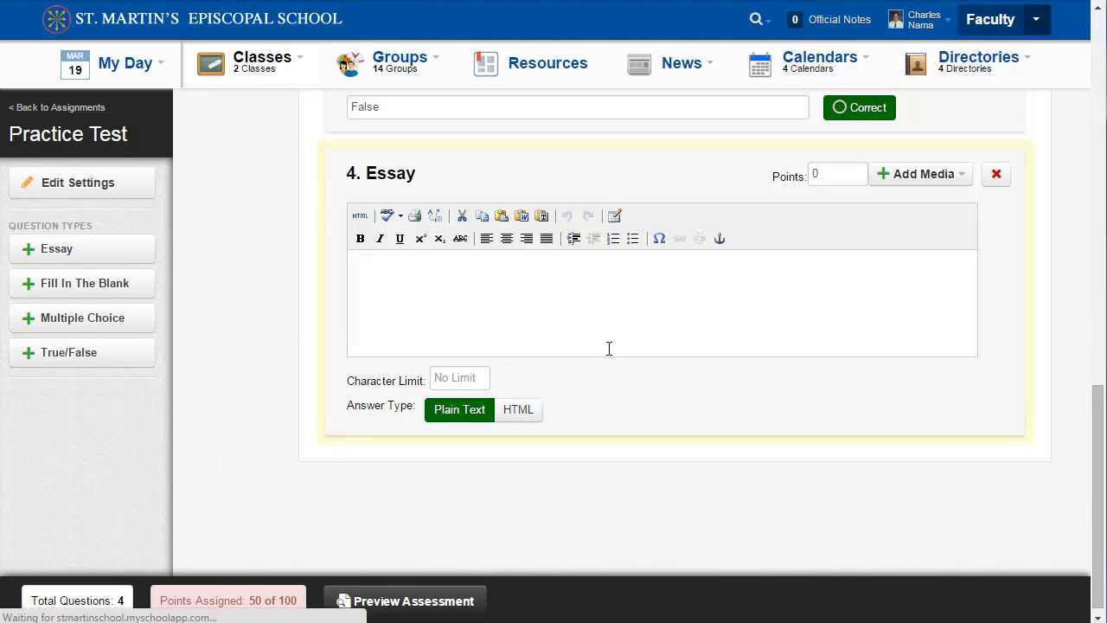
pyautogui.write('What is your favoite class at SMES?')
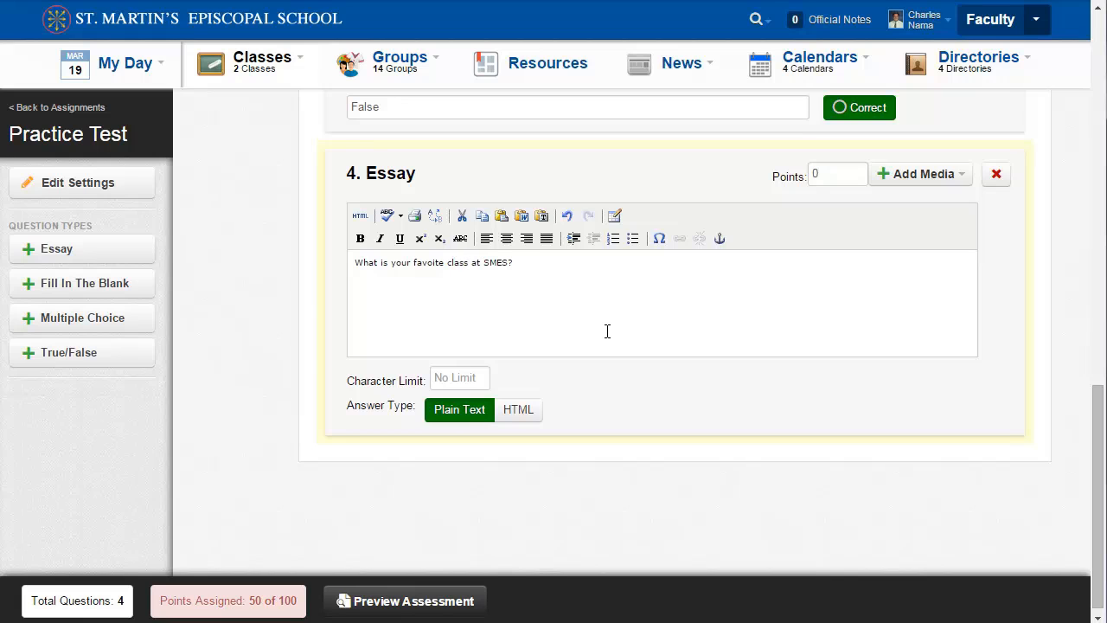
pyautogui.click(838, 174)
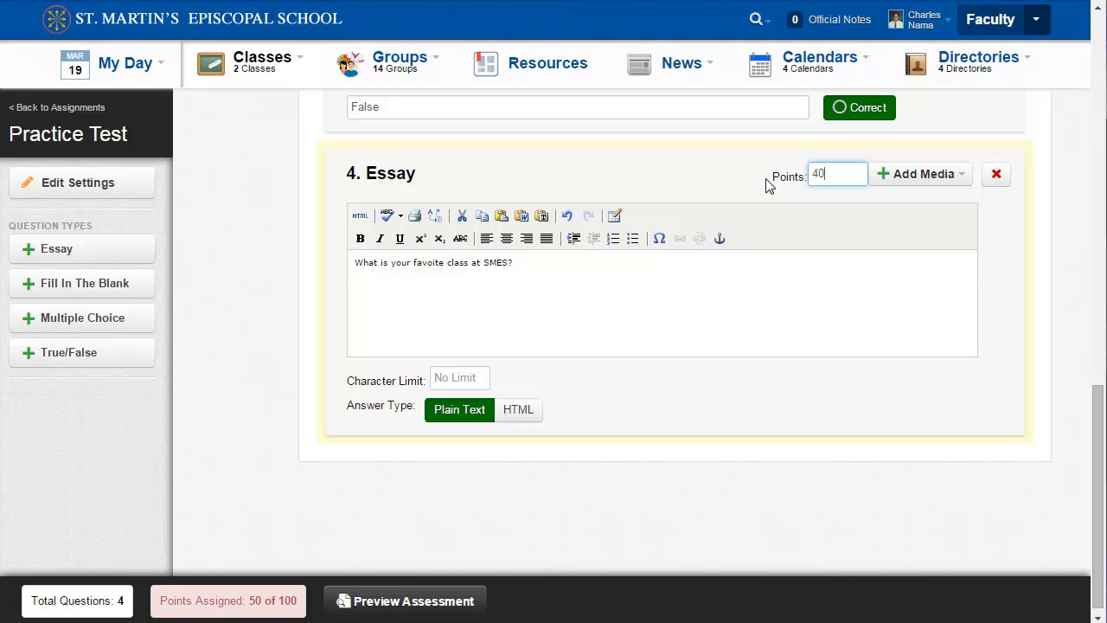
# Step: Set the points of the true/false question about coaching baseball to 10
pyautogui.scroll(3, 732, 173)
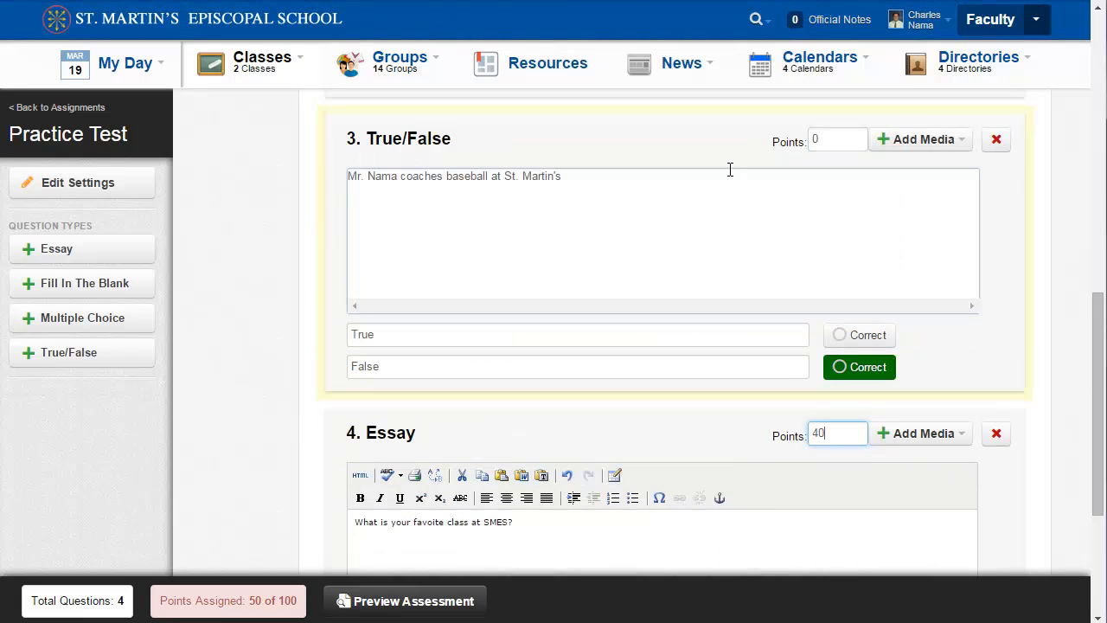
pyautogui.click(836, 142)
pyautogui.write('10')
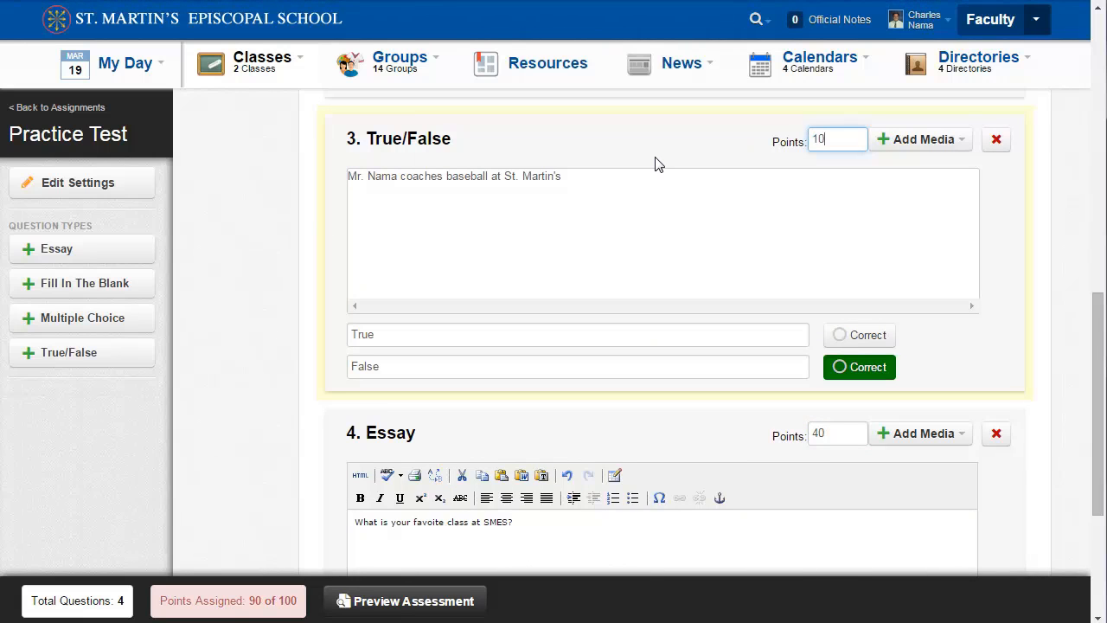
pyautogui.click(450, 247)
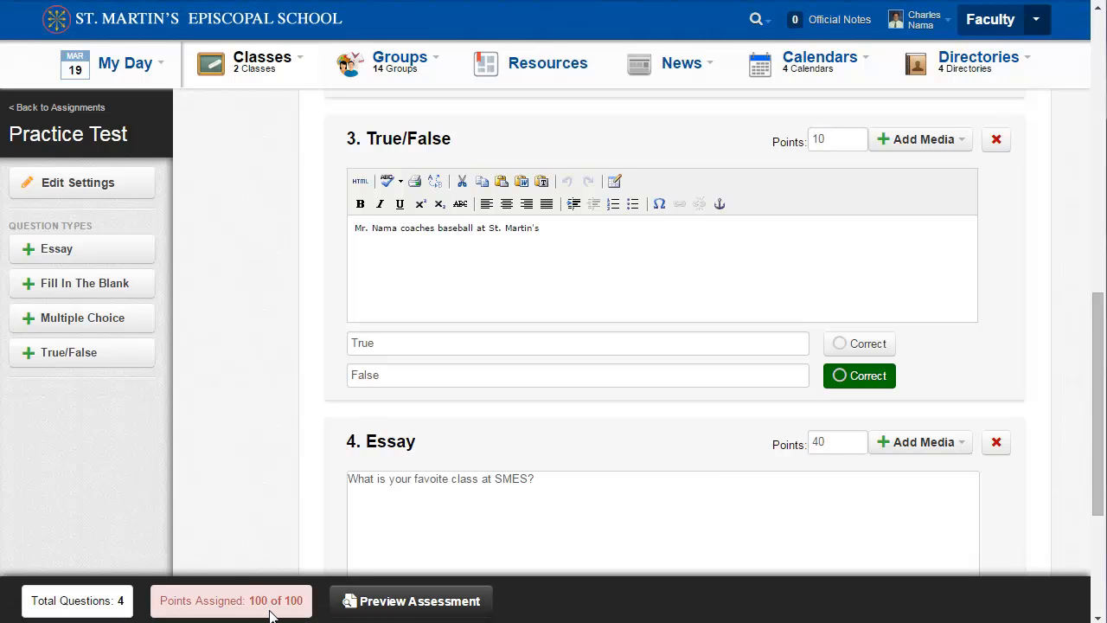
# Step: Preview the assessment from its introduction through all four questions and back to the first, and return to the class assignments
pyautogui.click(393, 602)
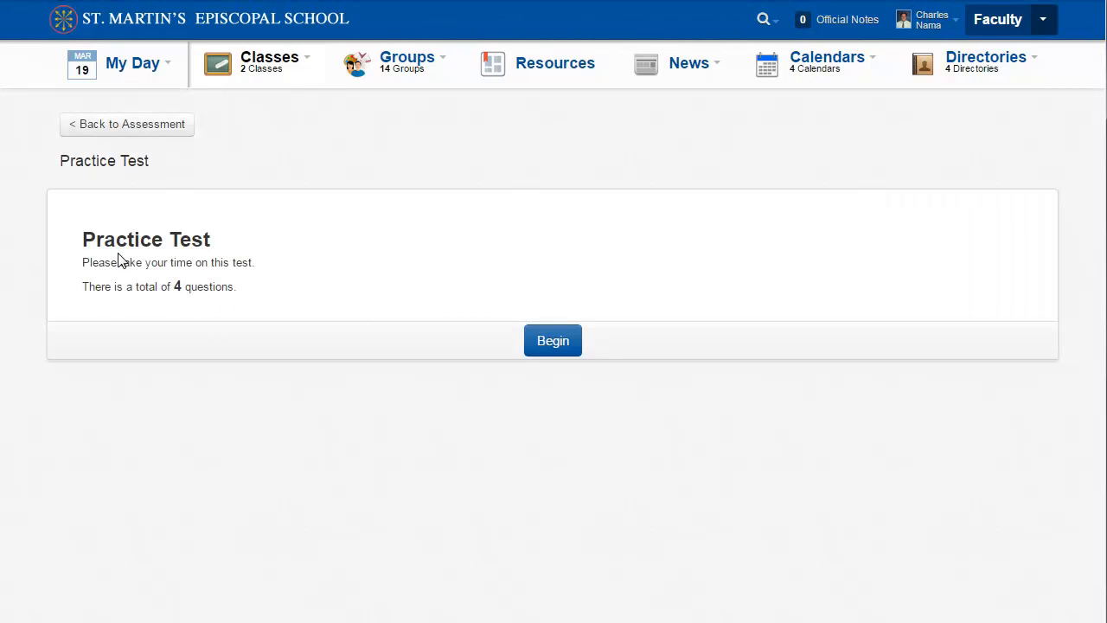
pyautogui.click(548, 347)
pyautogui.click(586, 479)
pyautogui.click(596, 339)
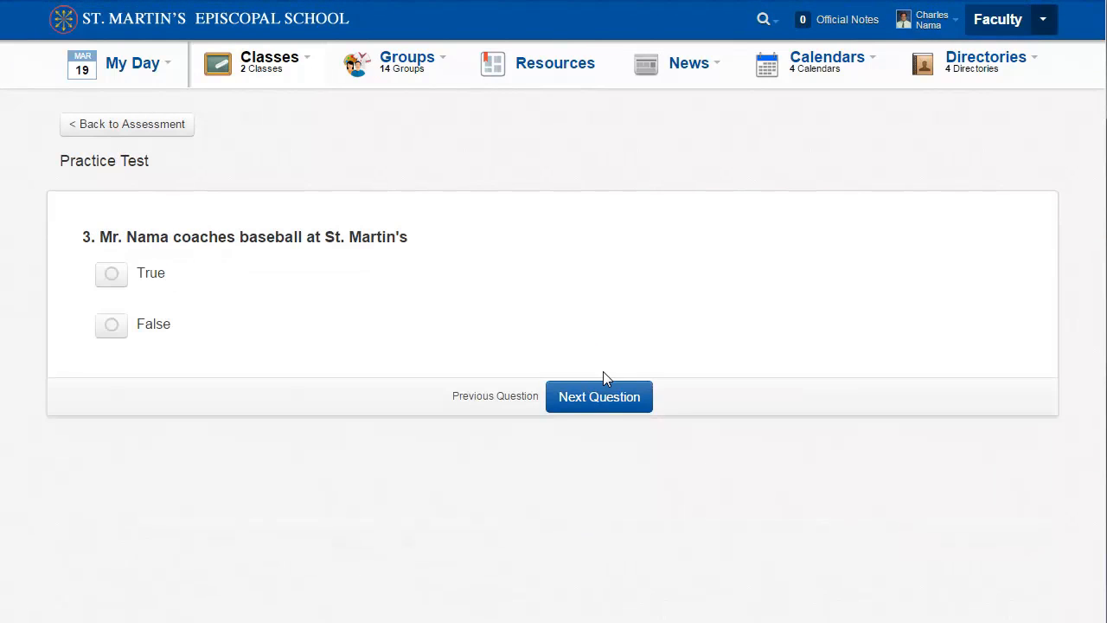
pyautogui.click(607, 396)
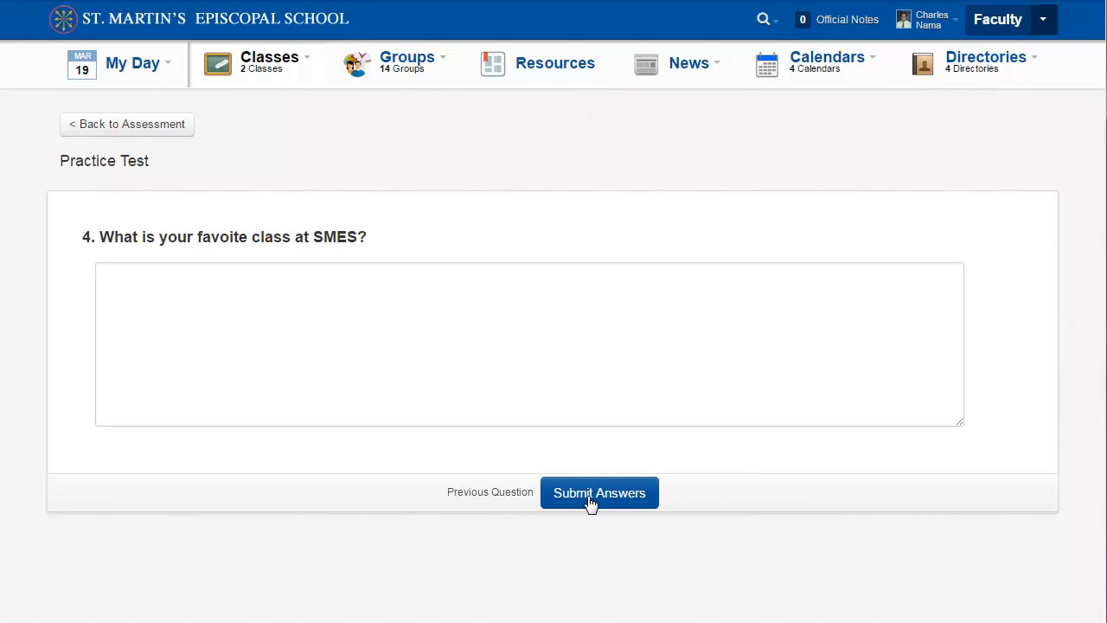
pyautogui.click(483, 494)
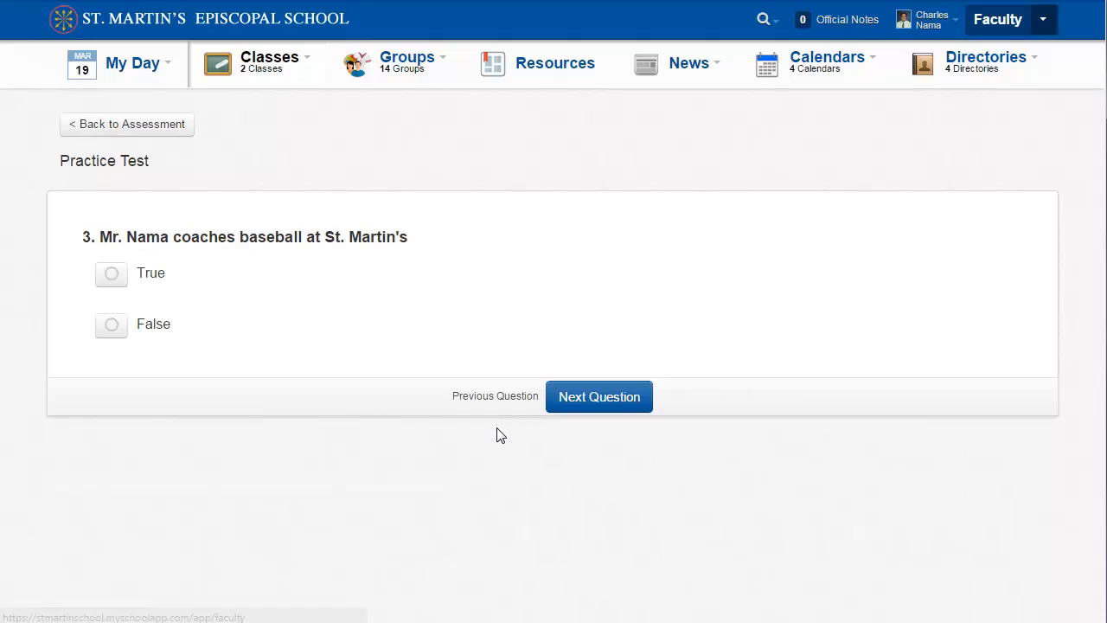
pyautogui.click(497, 398)
pyautogui.click(479, 332)
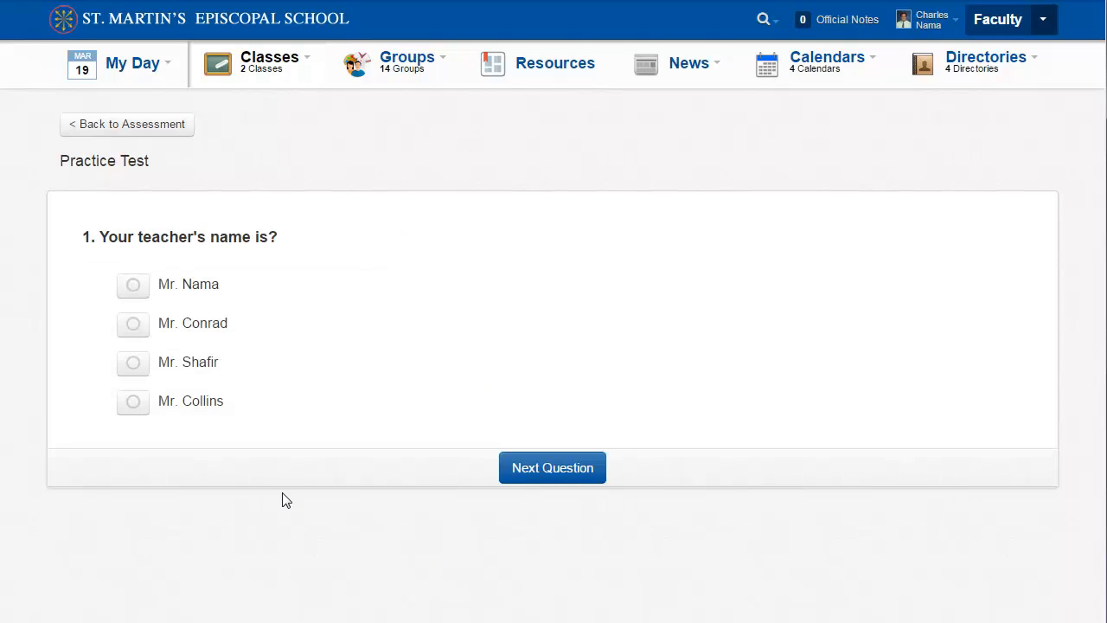
pyautogui.click(128, 127)
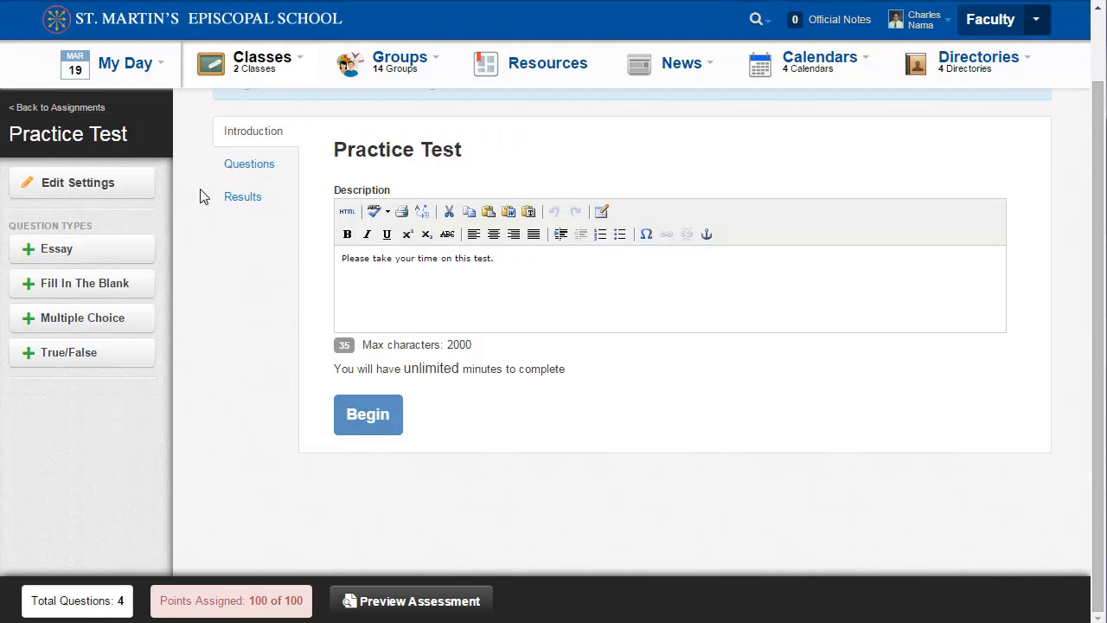
pyautogui.click(82, 110)
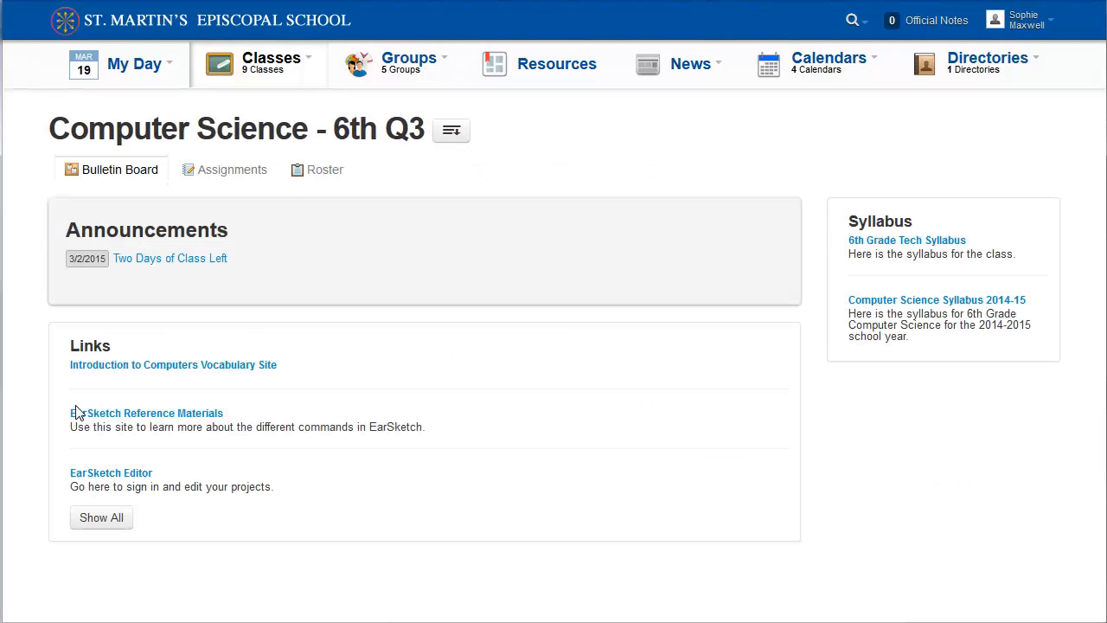
# Step: In the student account, open the assignments of Computer Science - 6th Q3 and begin taking the Practice Test
pyautogui.click(219, 173)
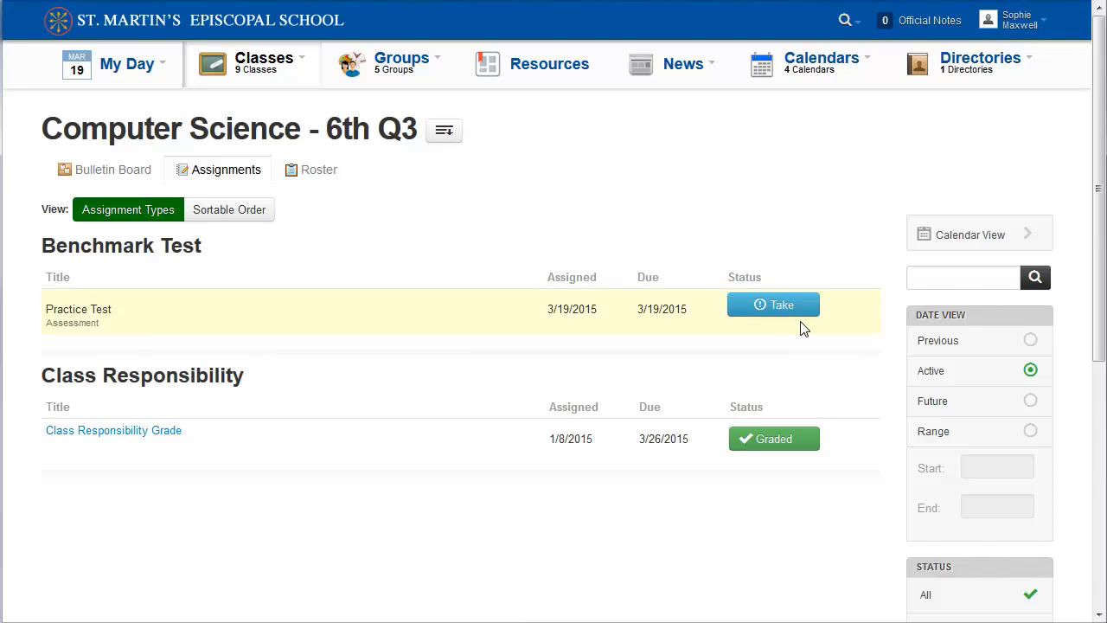
pyautogui.click(769, 308)
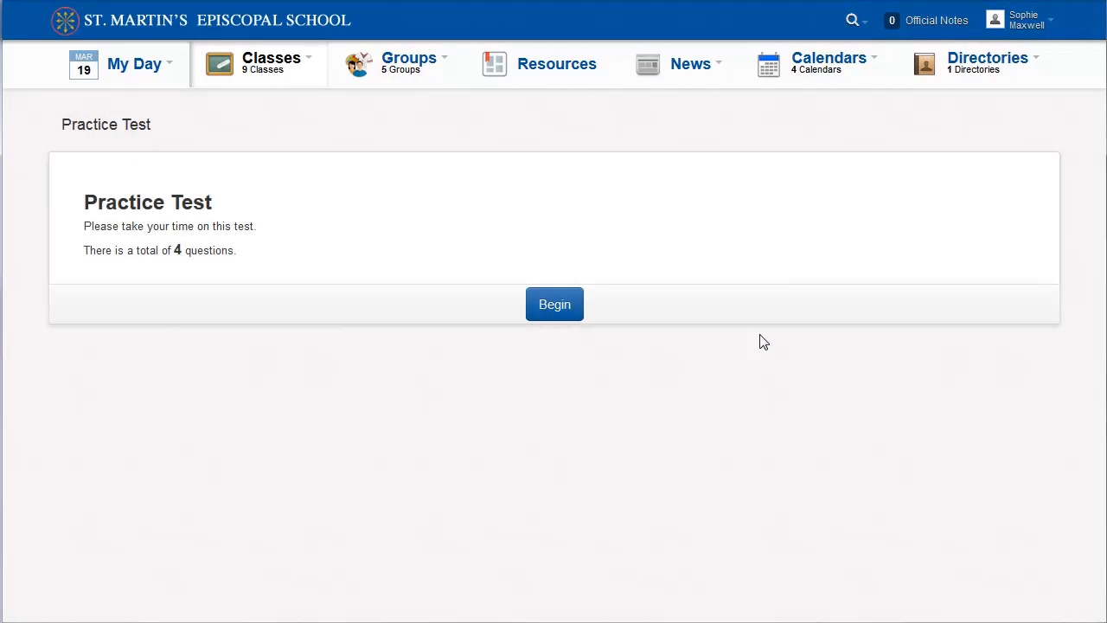
pyautogui.click(548, 317)
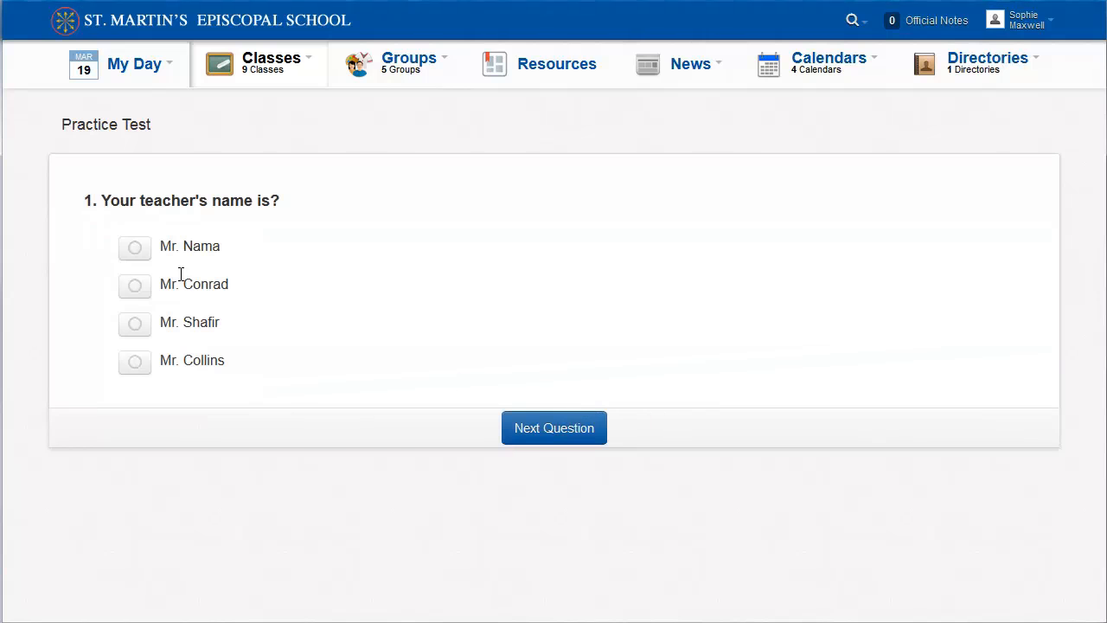
# Step: Answer question 1 with the second teacher listed and question 2 with the student's first name, and continue to question 3
pyautogui.click(135, 293)
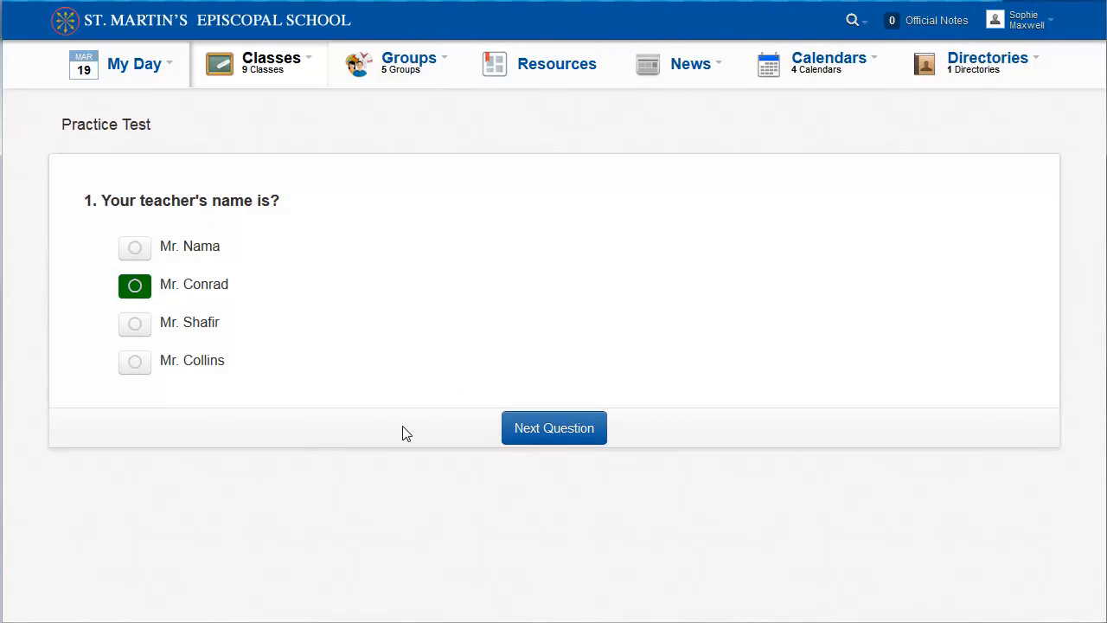
pyautogui.click(568, 441)
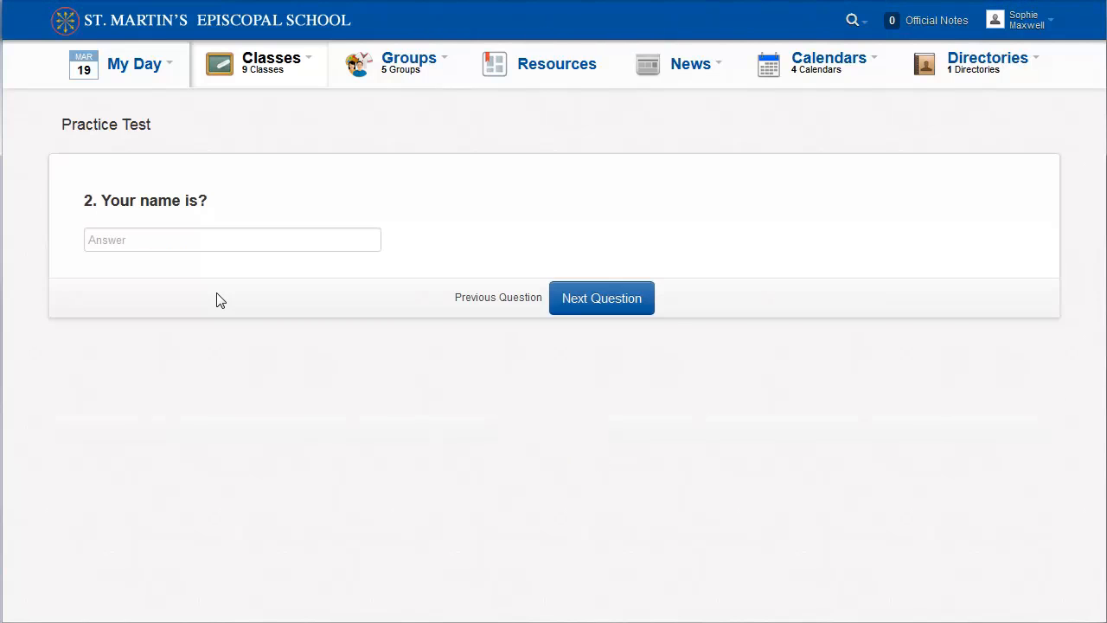
pyautogui.click(333, 244)
pyautogui.write('Soph')
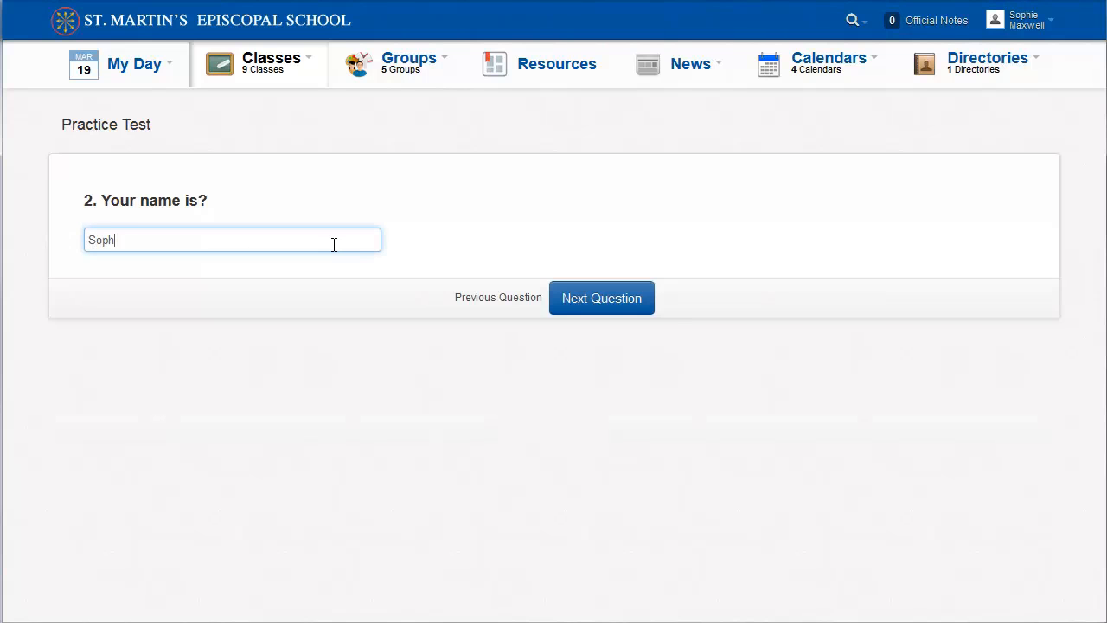
pyautogui.press('BackSpace')
pyautogui.press('BackSpace')
pyautogui.press('BackSpace')
pyautogui.write('S')
pyautogui.click(573, 300)
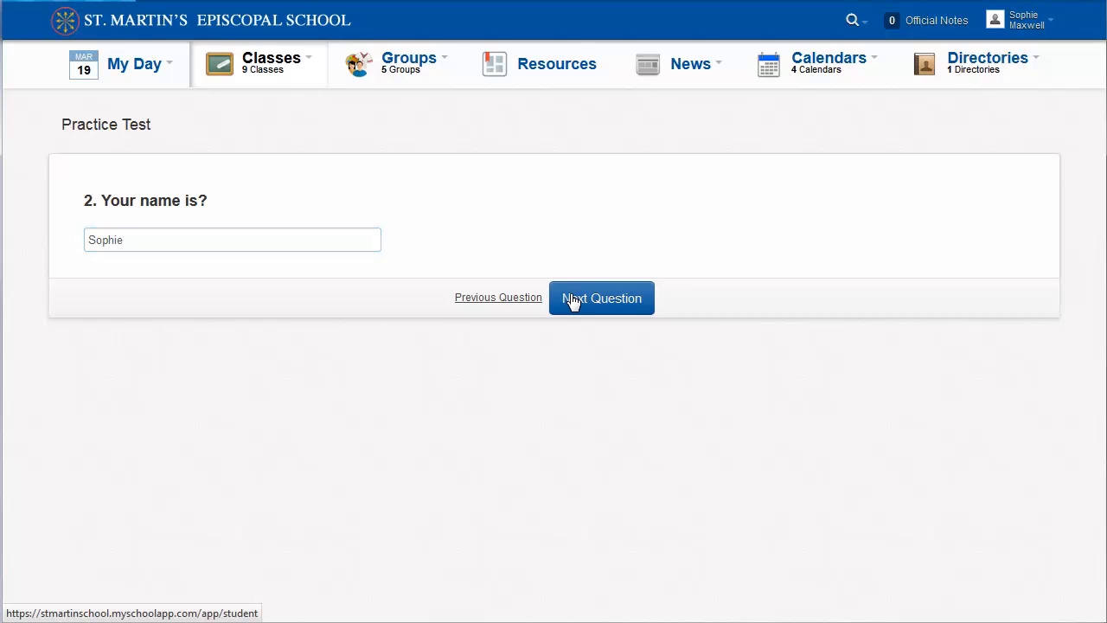
pyautogui.click(572, 300)
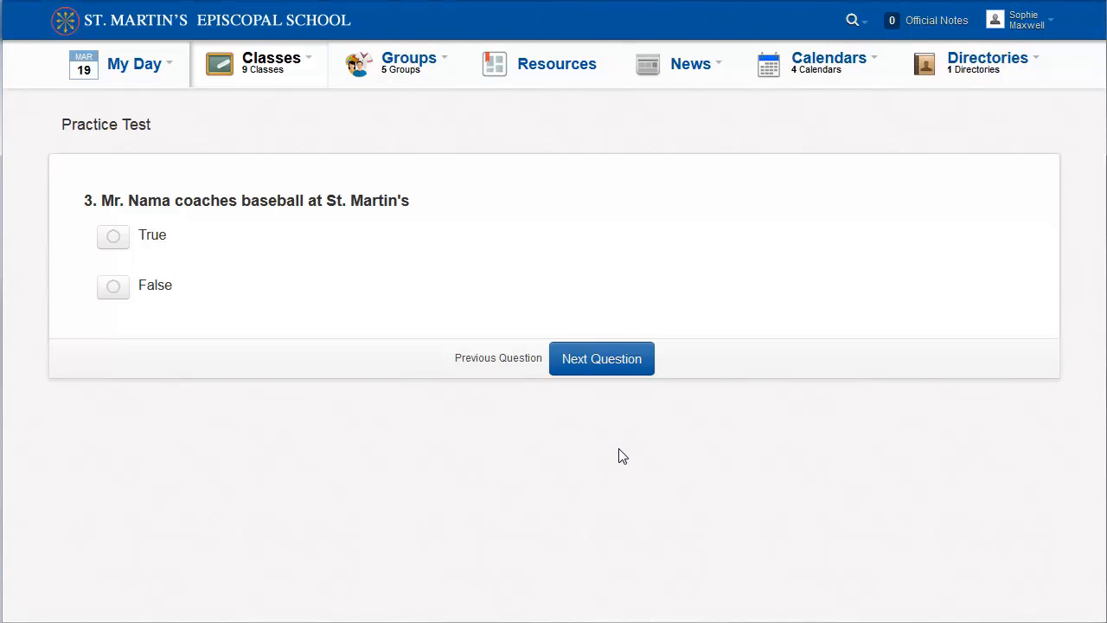
# Step: Answer False to the baseball statement and enter "Computer Science!" as the essay answer for the favorite class
pyautogui.click(114, 287)
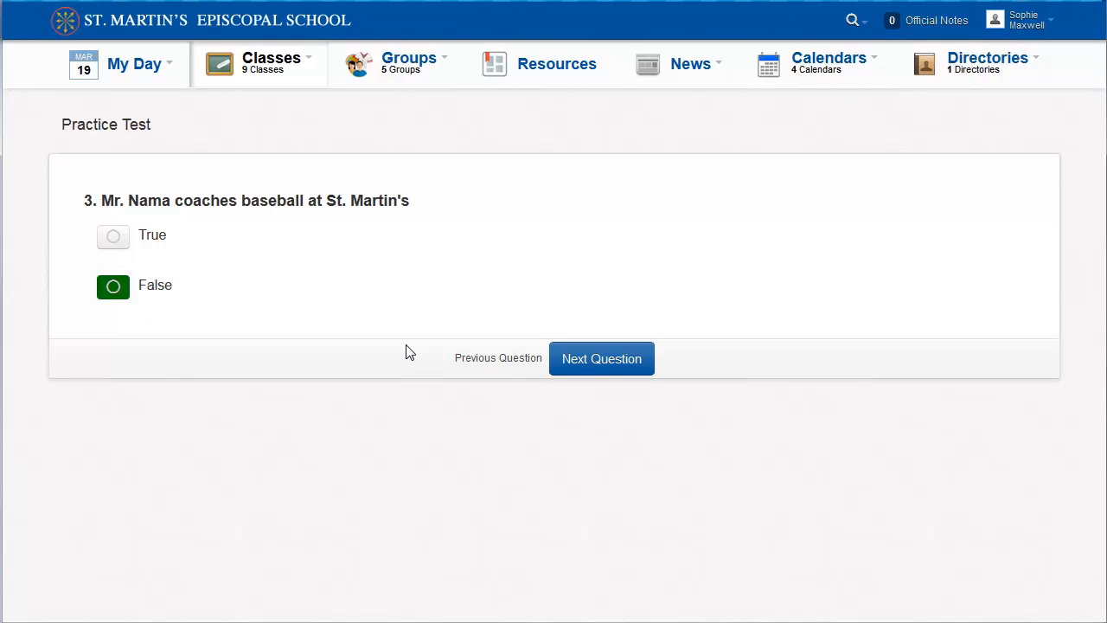
pyautogui.click(591, 360)
pyautogui.click(380, 319)
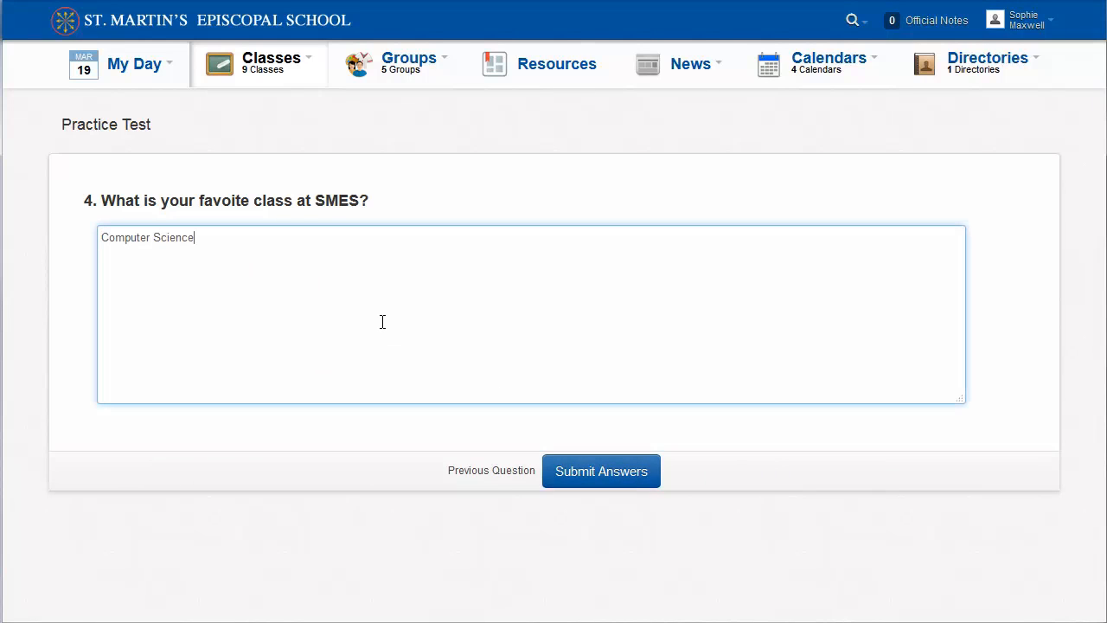
pyautogui.write('Computer Science!')
# Step: Submit the completed Practice Test answers and confirm the submission
pyautogui.click(620, 475)
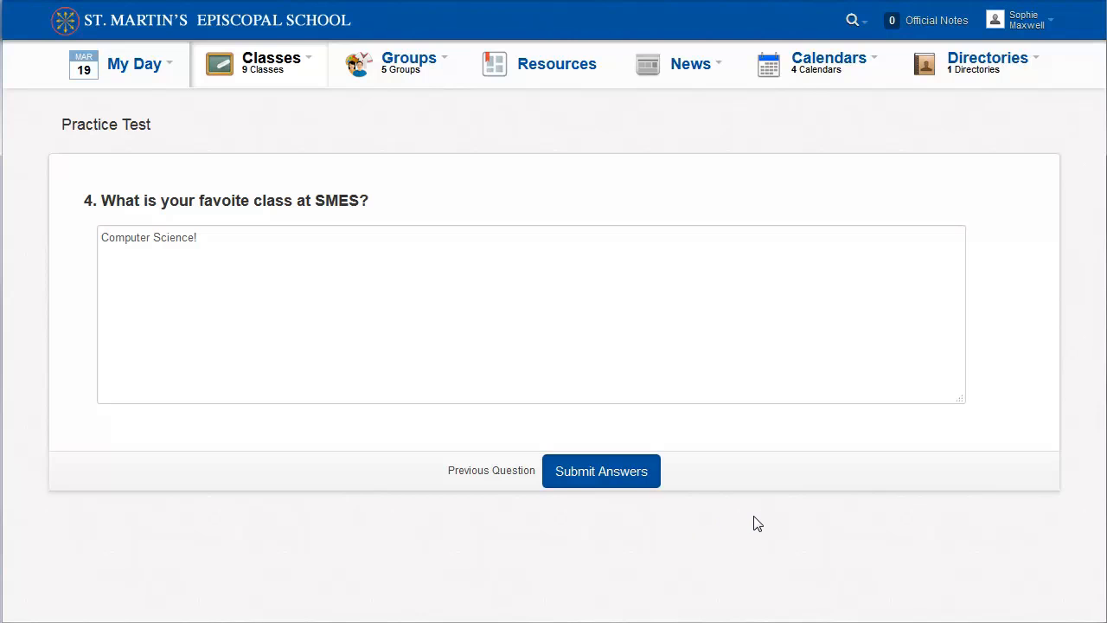
pyautogui.click(596, 470)
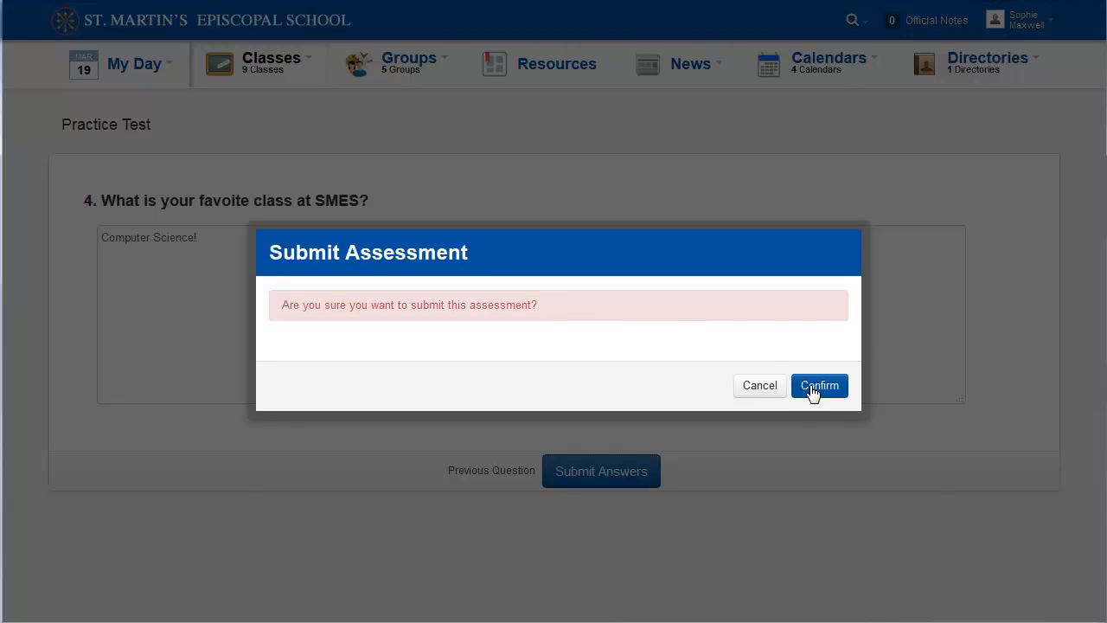
pyautogui.click(831, 394)
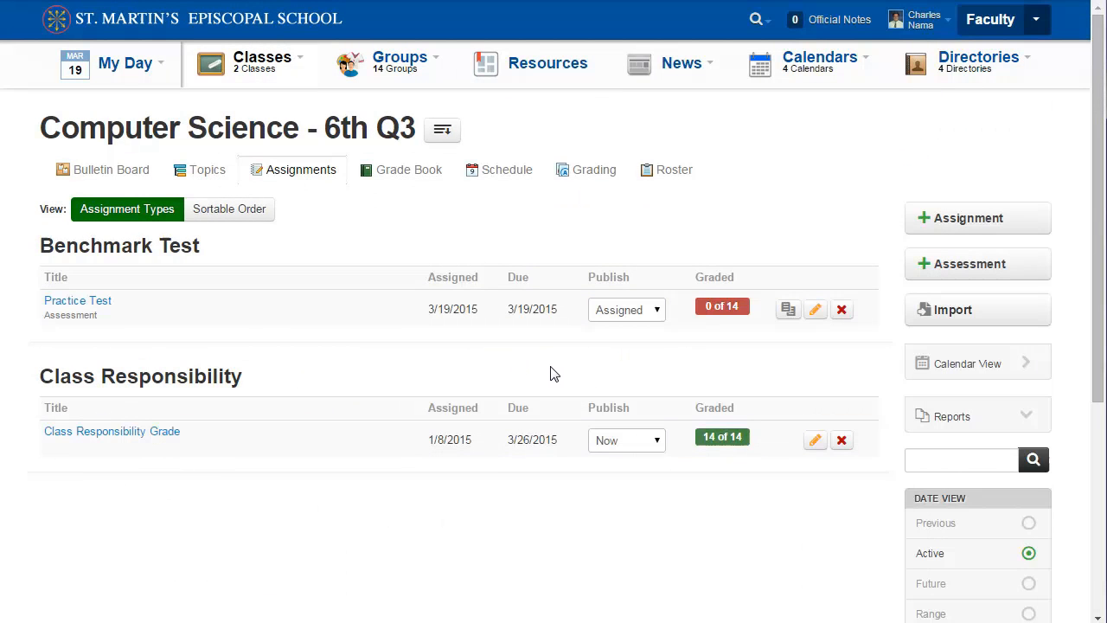
# Step: In the faculty account, open the Practice Test submissions and show the results of the student who submitted work
pyautogui.click(88, 303)
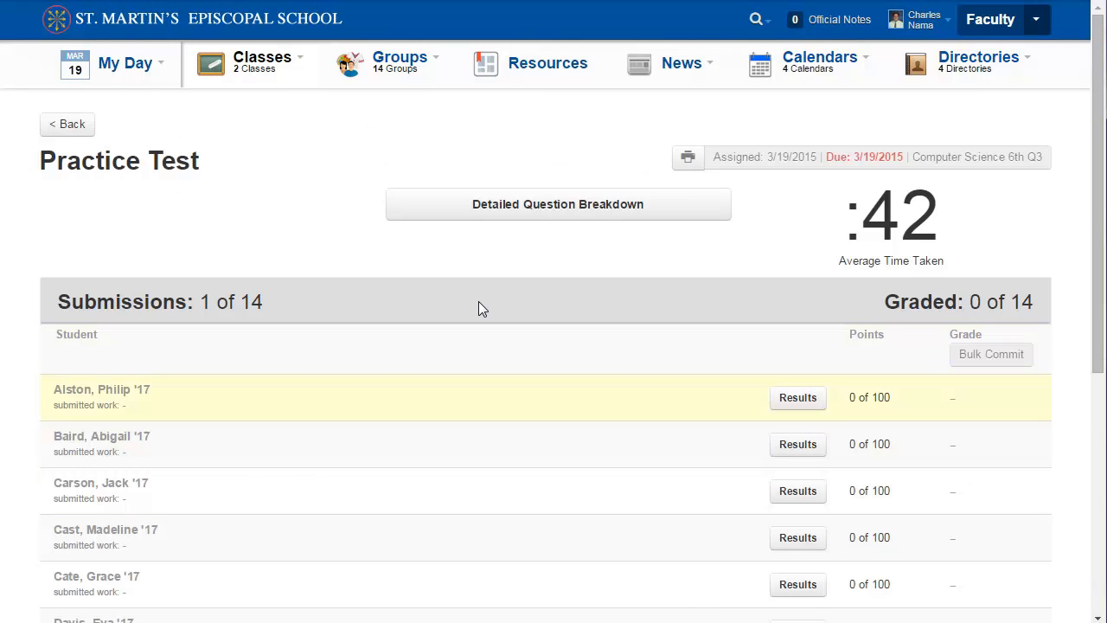
pyautogui.scroll(-5, 452, 446)
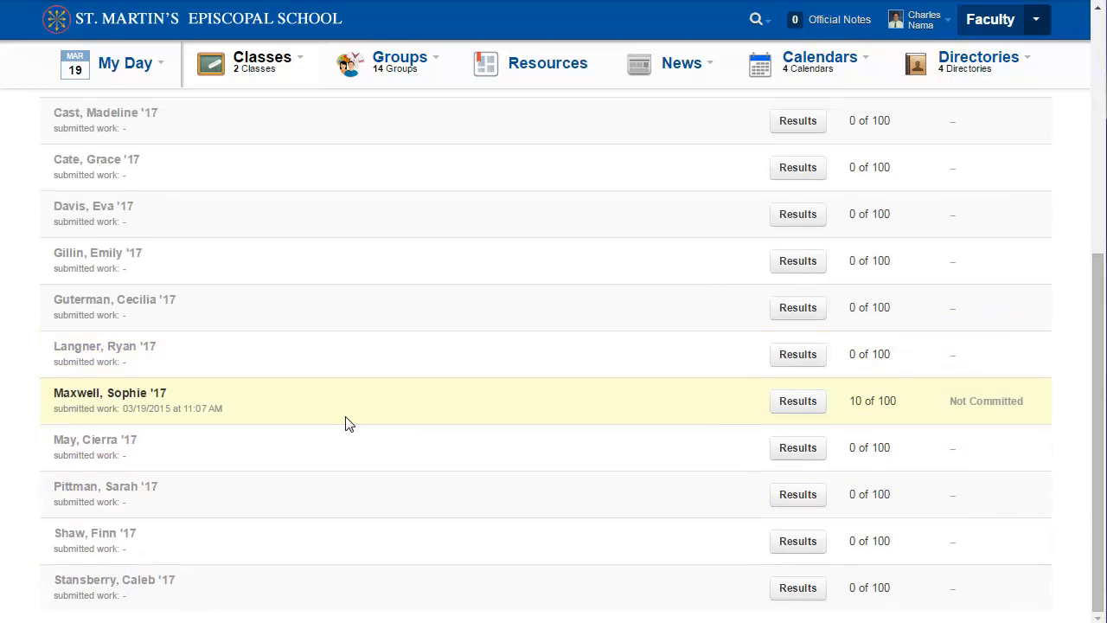
pyautogui.click(801, 408)
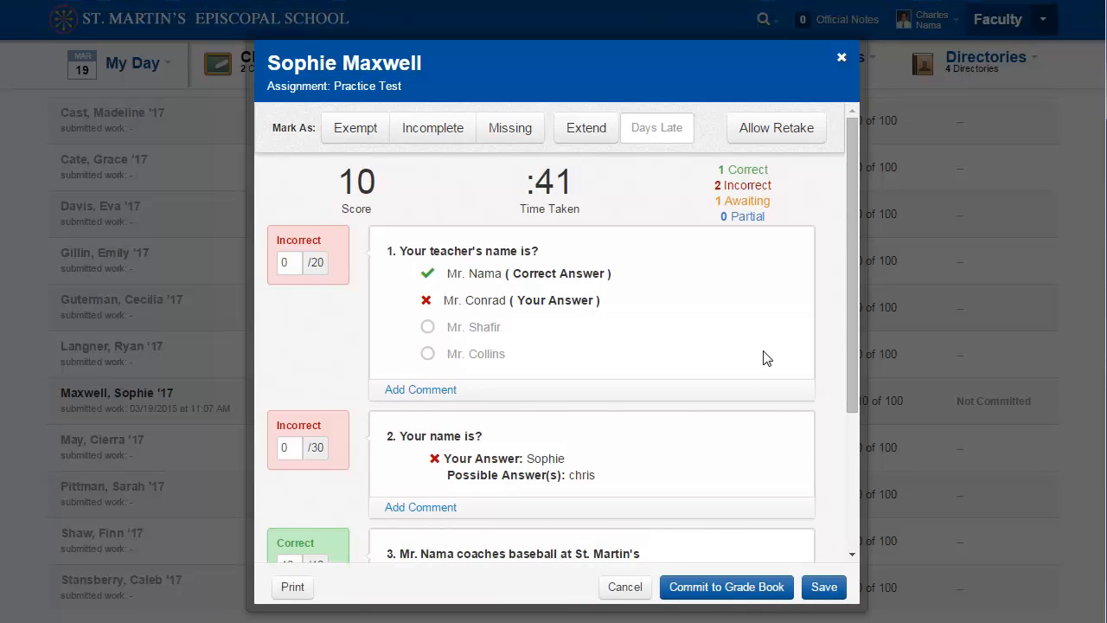
# Step: Review the student's answers and set the score of the "Your name is?" question to 30 of 30 points
pyautogui.scroll(-1, 766, 359)
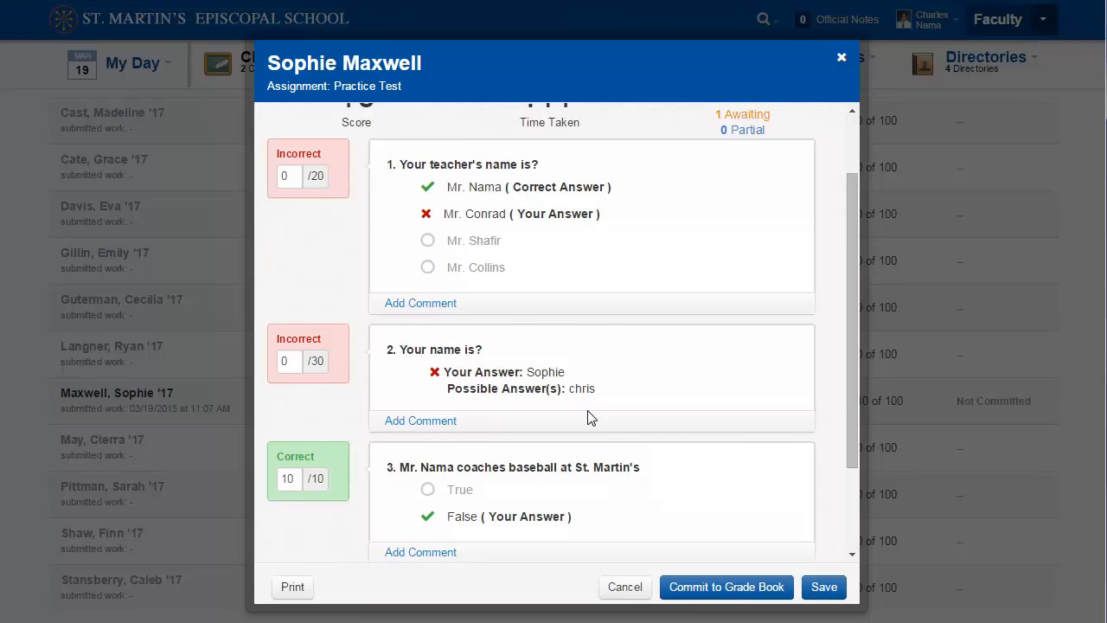
pyautogui.scroll(-2, 593, 417)
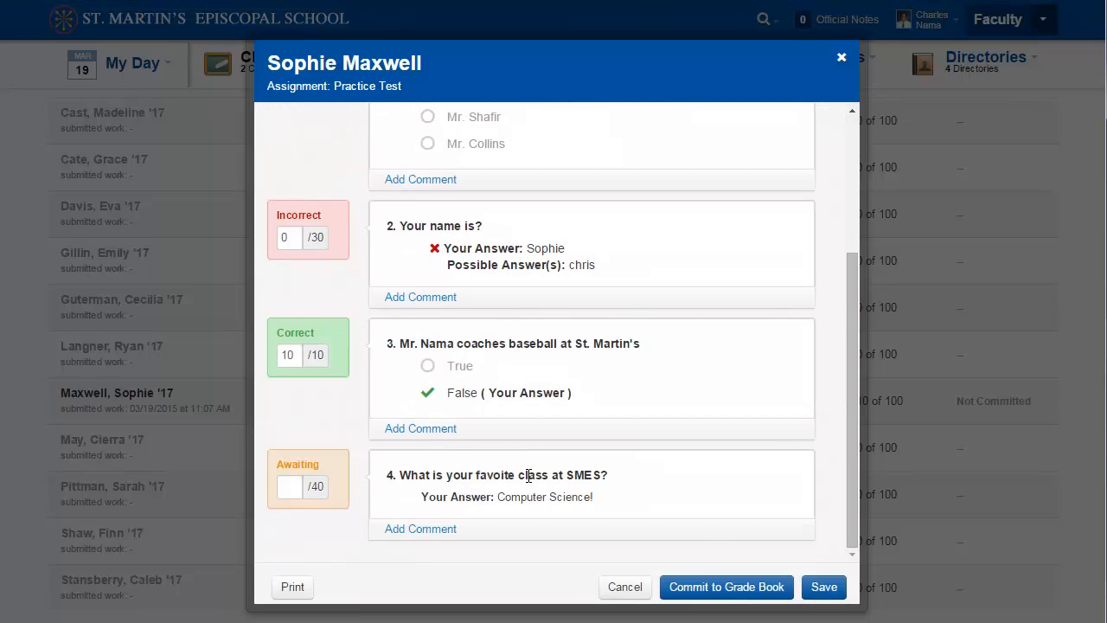
pyautogui.click(295, 490)
pyautogui.scroll(2, 507, 517)
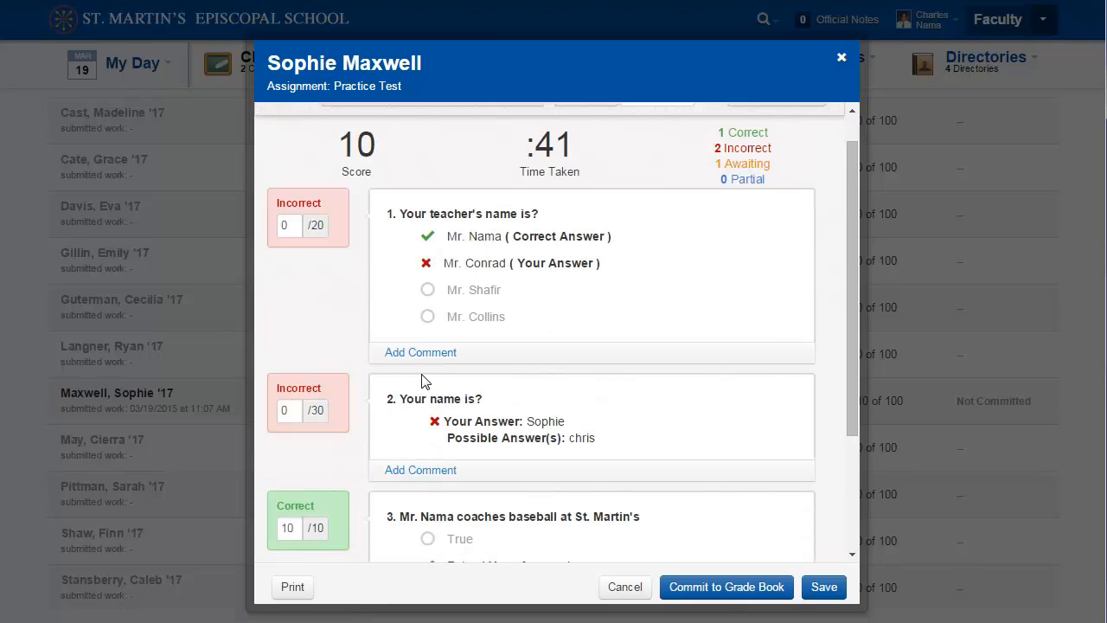
pyautogui.scroll(-2, 448, 534)
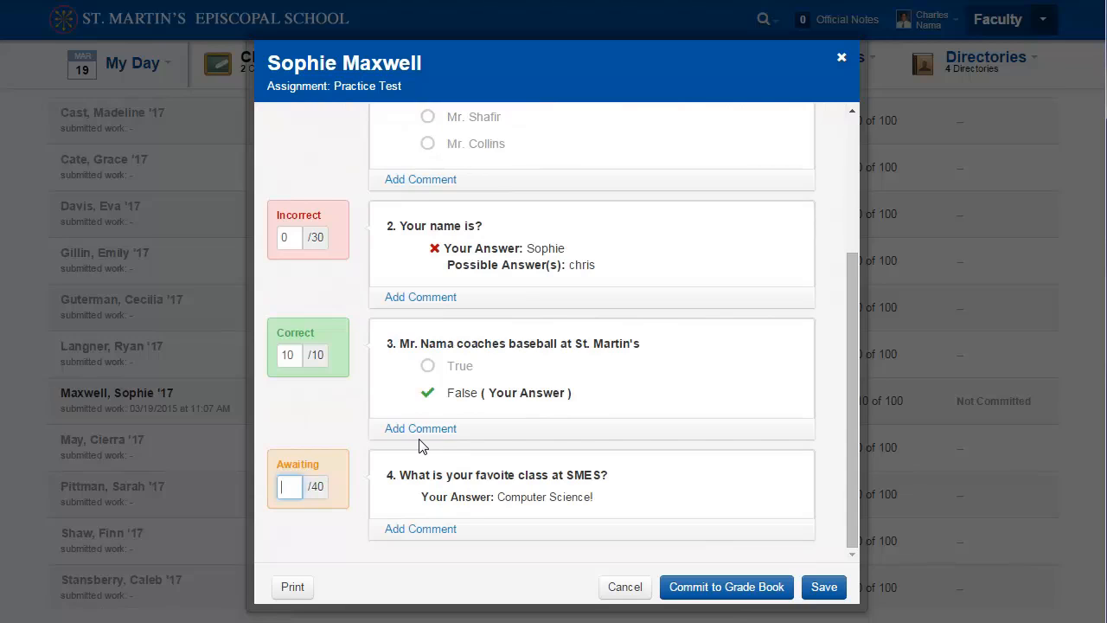
pyautogui.scroll(1, 380, 398)
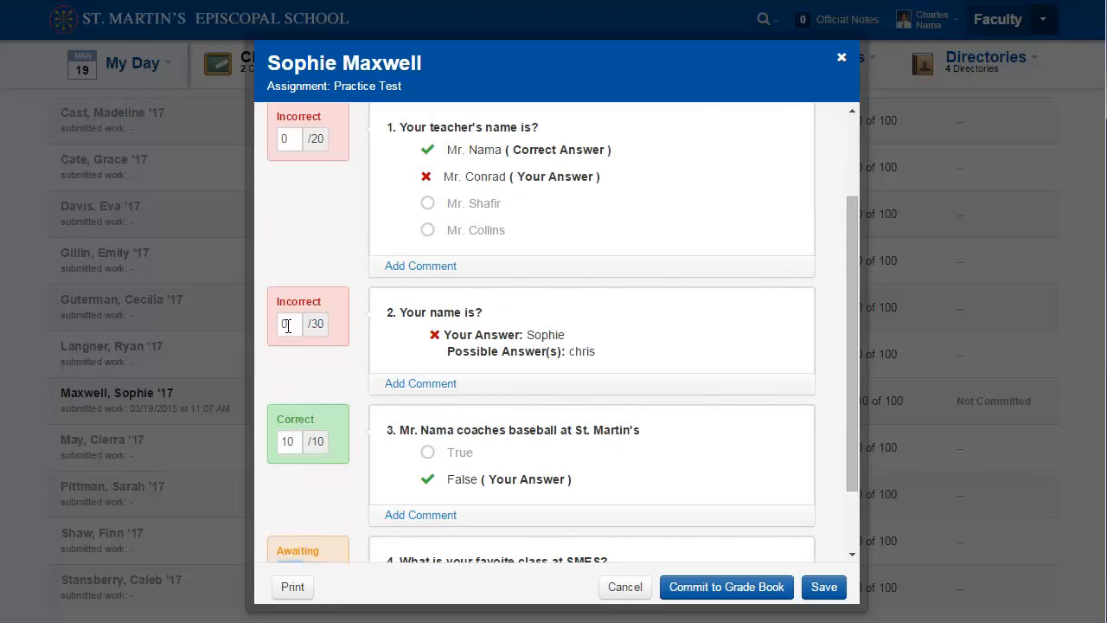
pyautogui.click(287, 324)
pyautogui.moveTo(293, 325); pyautogui.dragTo(222, 325)
pyautogui.write('30')
pyautogui.click(629, 340)
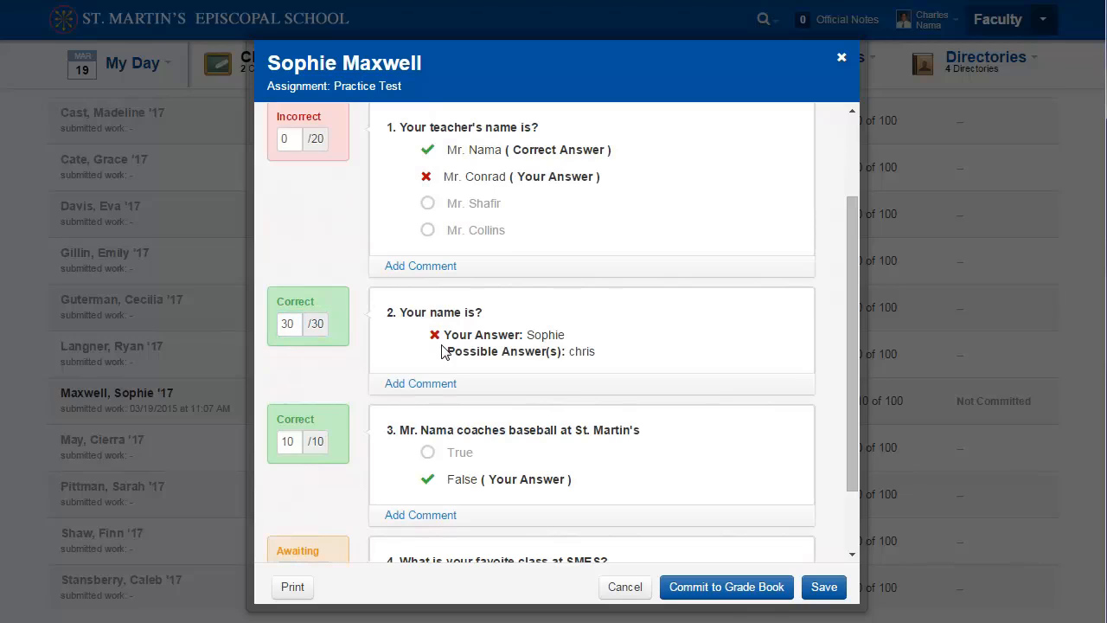
# Step: Award 40 of 40 points to the student's favorite-class essay answer and save the graded submission
pyautogui.scroll(-1, 484, 396)
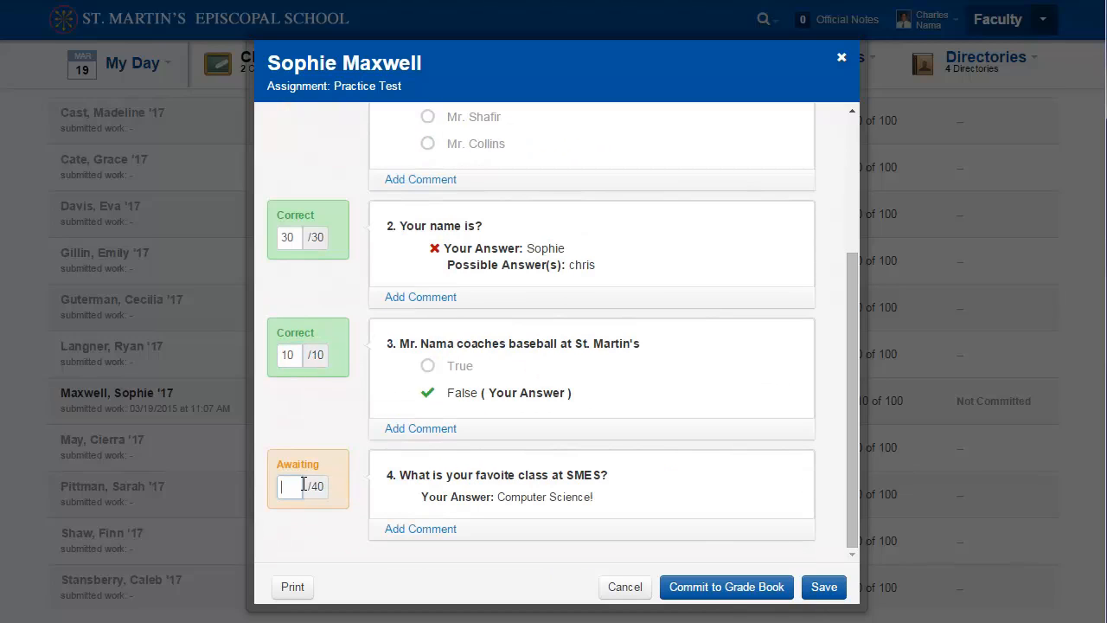
pyautogui.write('40')
pyautogui.scroll(3, 646, 325)
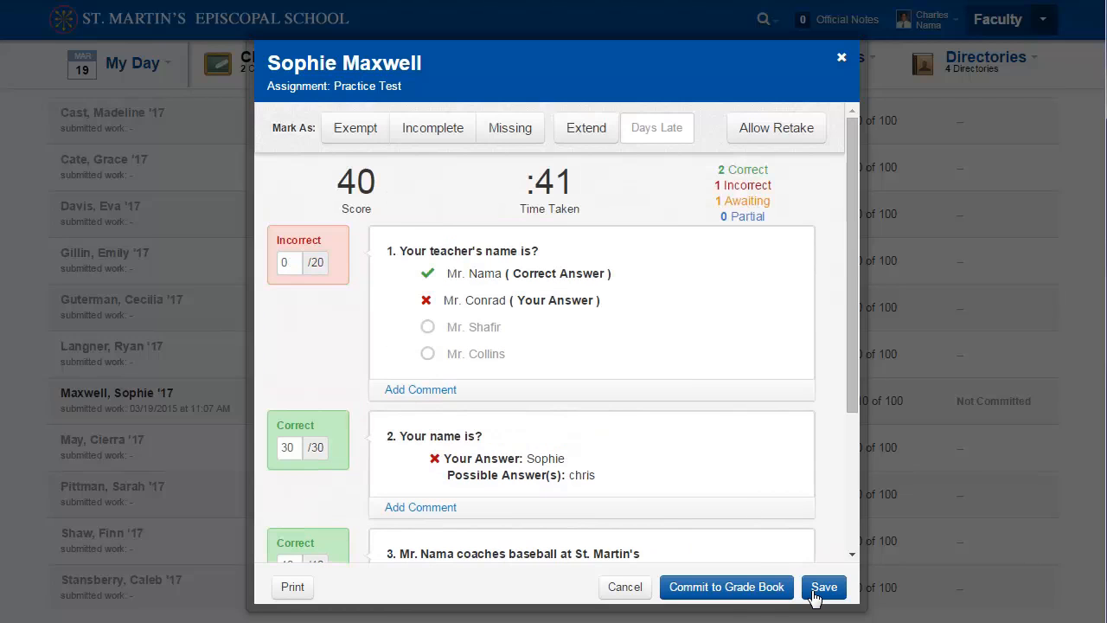
pyautogui.click(826, 588)
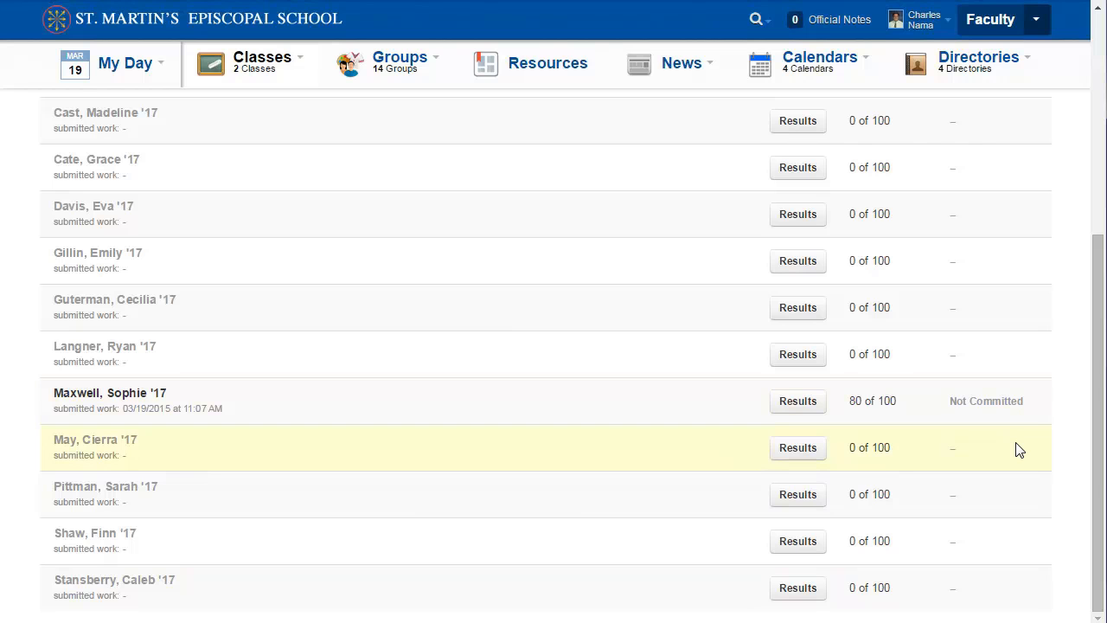
# Step: Examine the detailed question breakdown for the Practice Test with all answers expanded, then collapse the answers and close the breakdown
pyautogui.scroll(5, 637, 460)
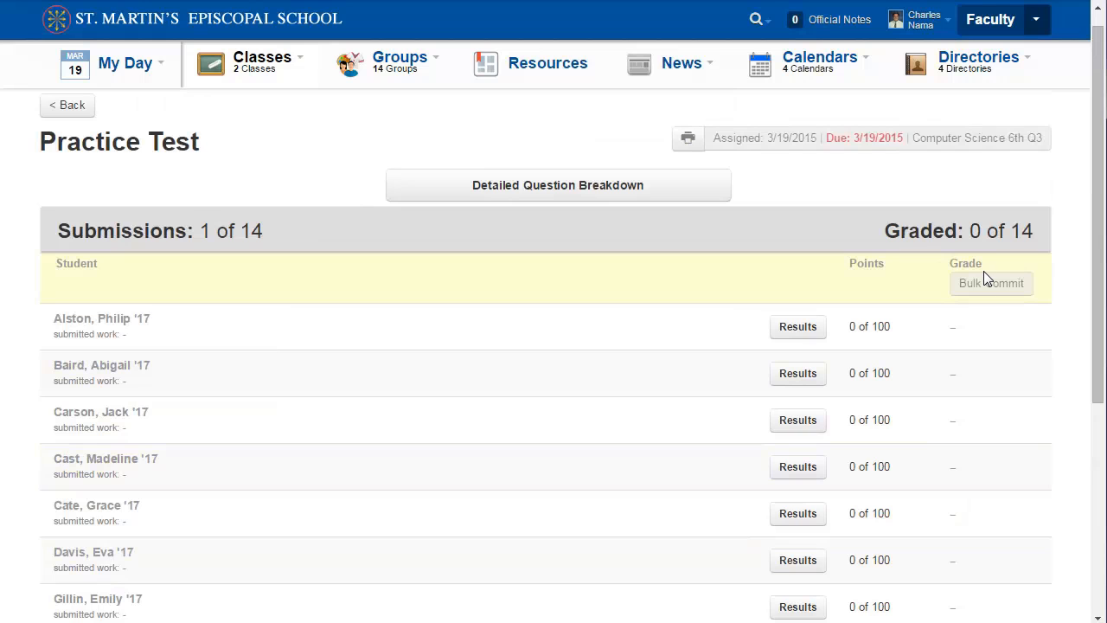
pyautogui.click(510, 197)
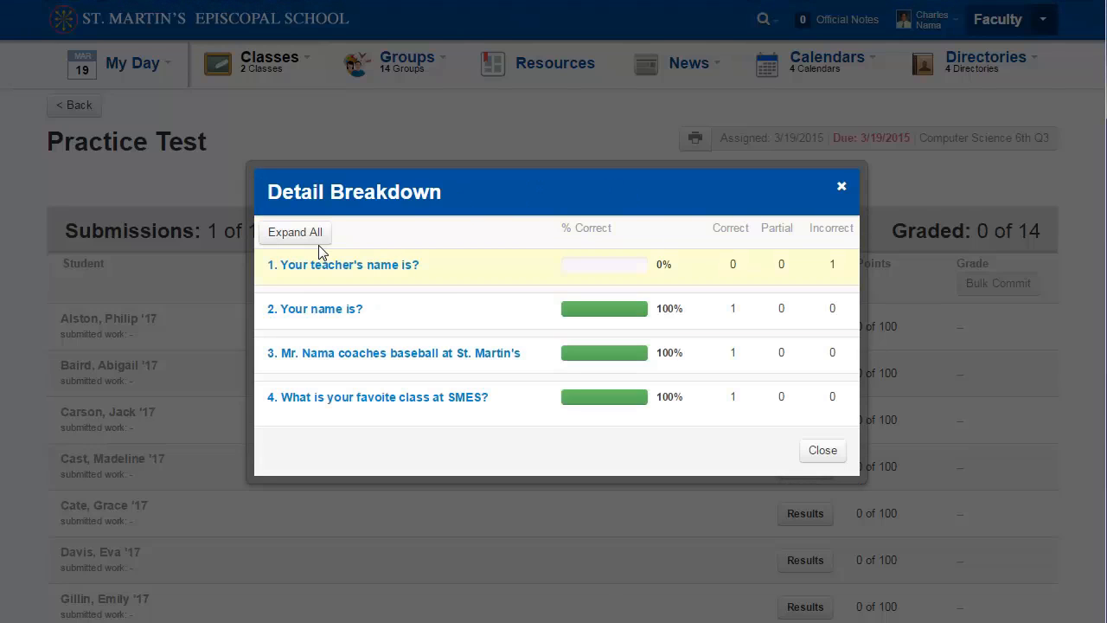
pyautogui.click(298, 233)
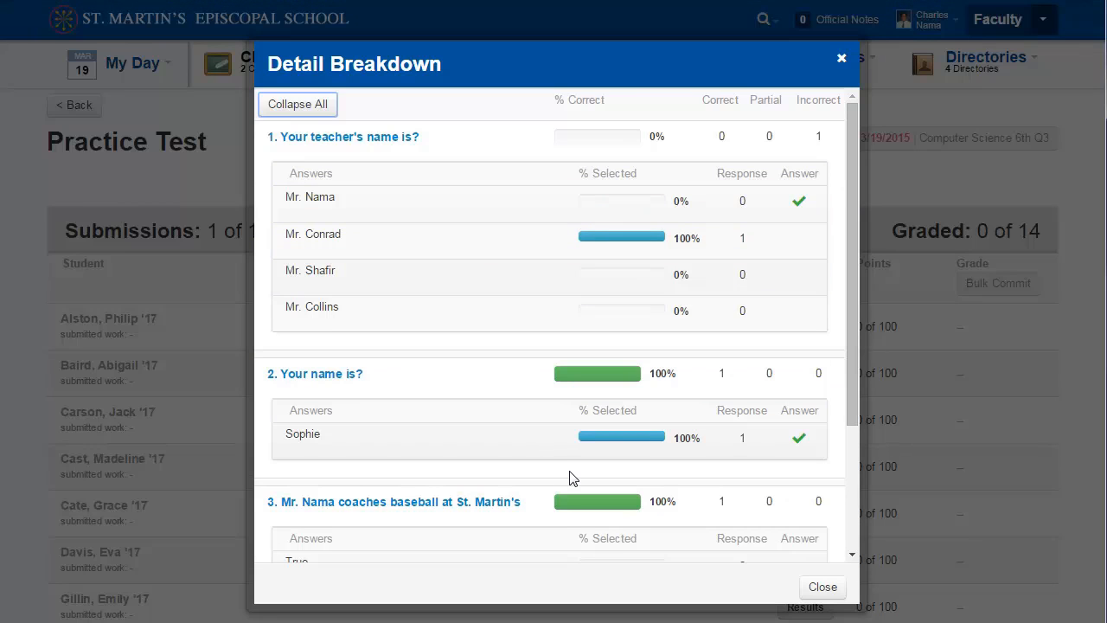
pyautogui.scroll(-2, 569, 474)
pyautogui.scroll(-1, 424, 443)
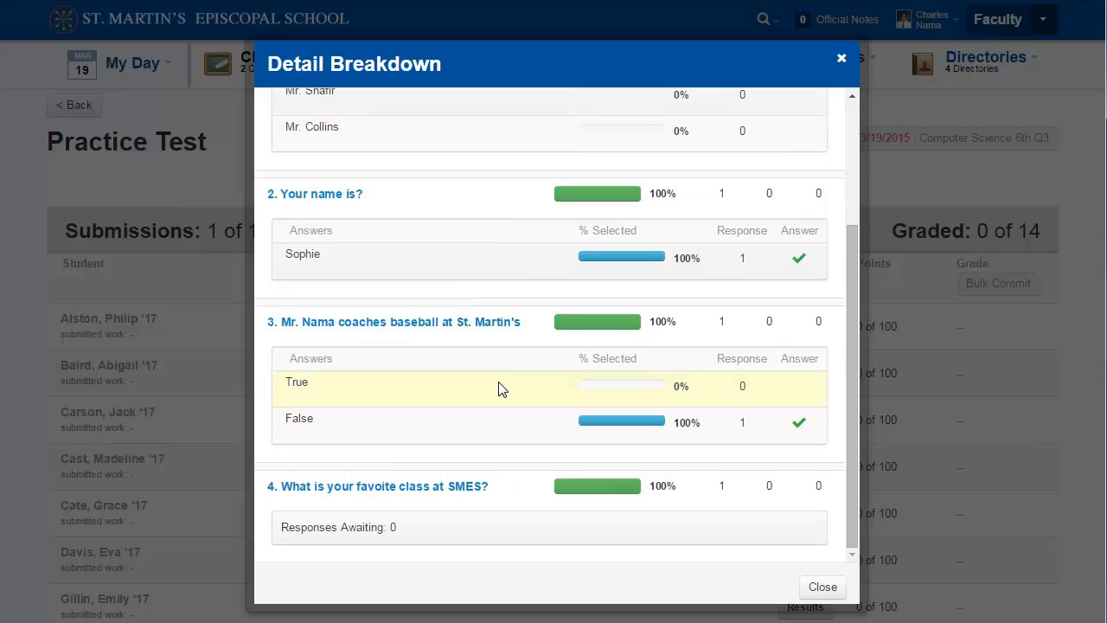
pyautogui.scroll(3, 498, 390)
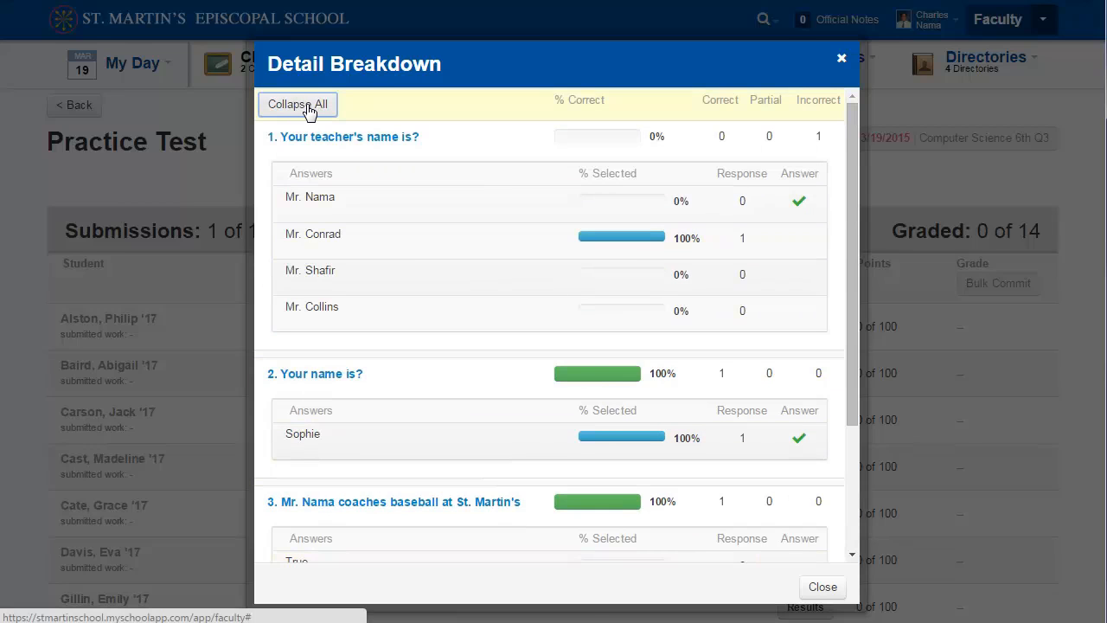
pyautogui.click(307, 108)
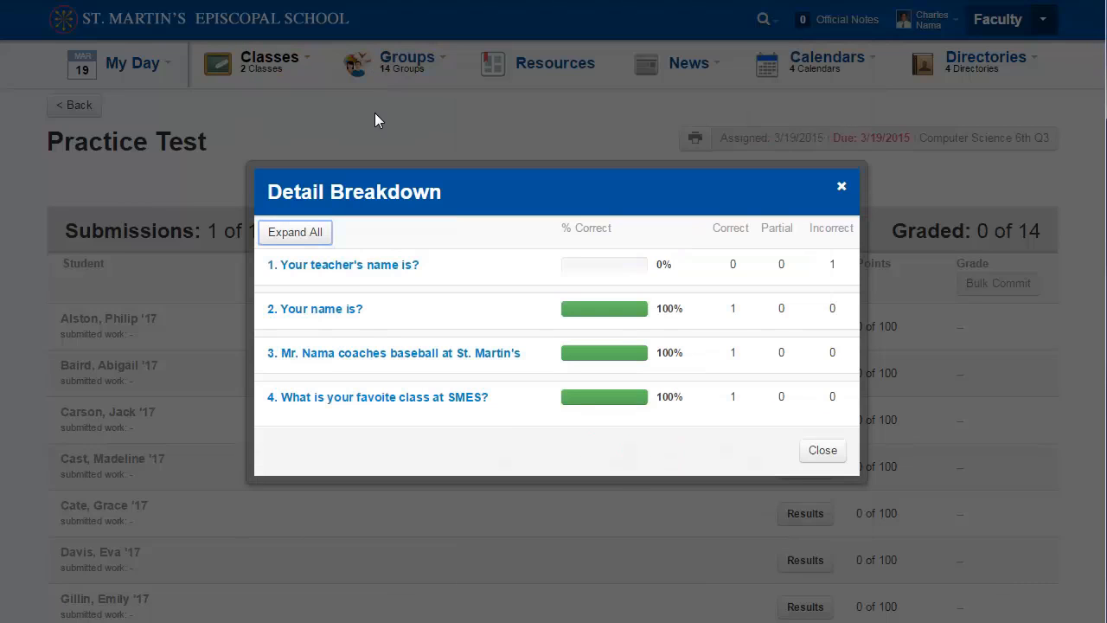
pyautogui.click(823, 450)
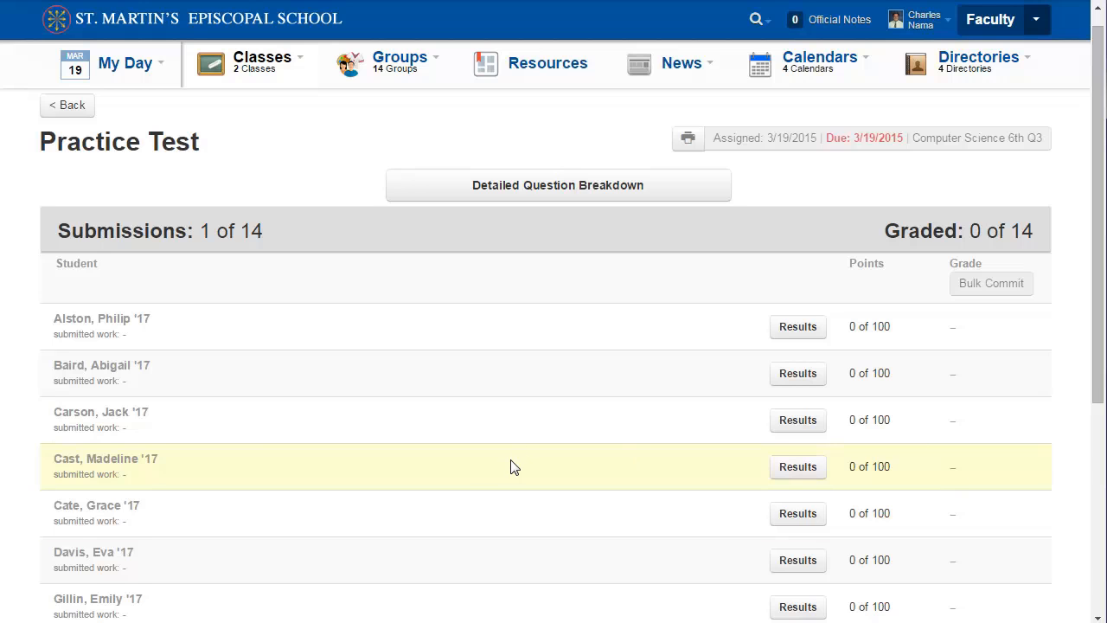